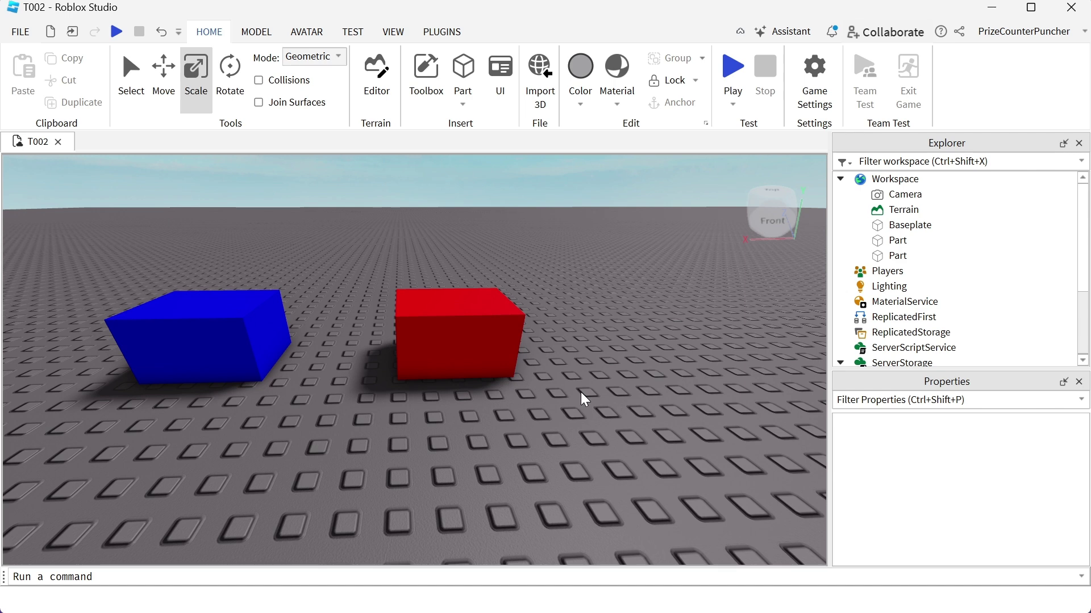
# - Add a SurfaceGui to the blue part and put a TextLabel inside it
pyautogui.click(233, 360)
pyautogui.click(493, 352)
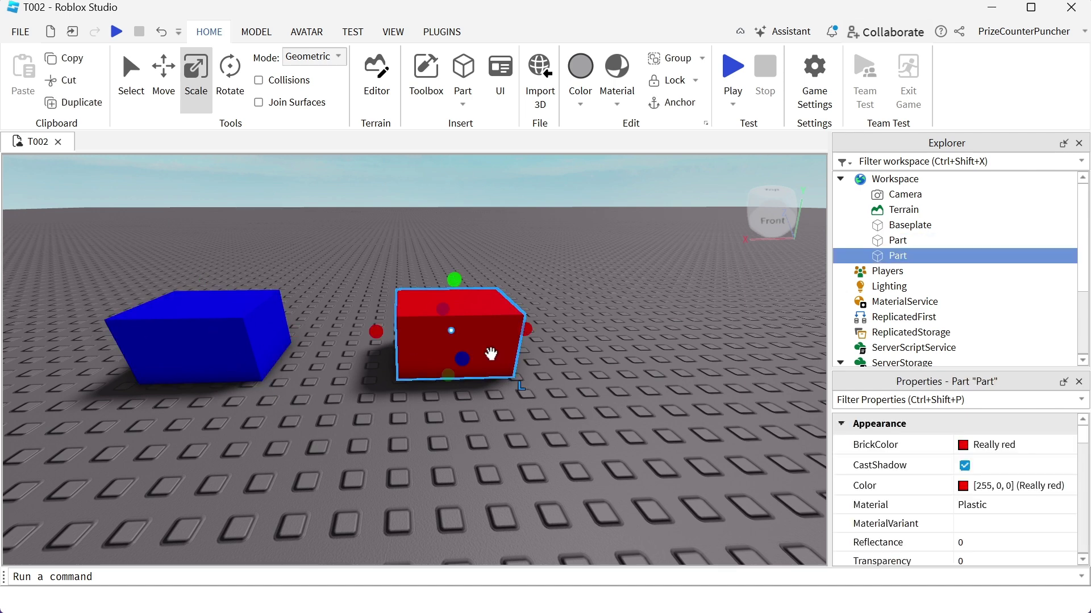
pyautogui.click(256, 358)
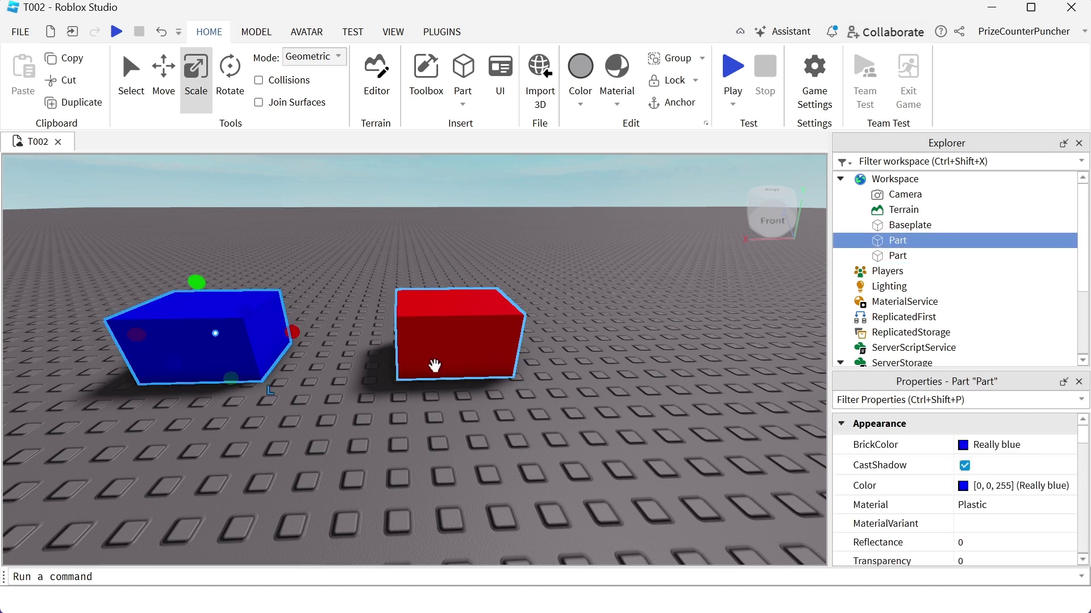
pyautogui.click(435, 365)
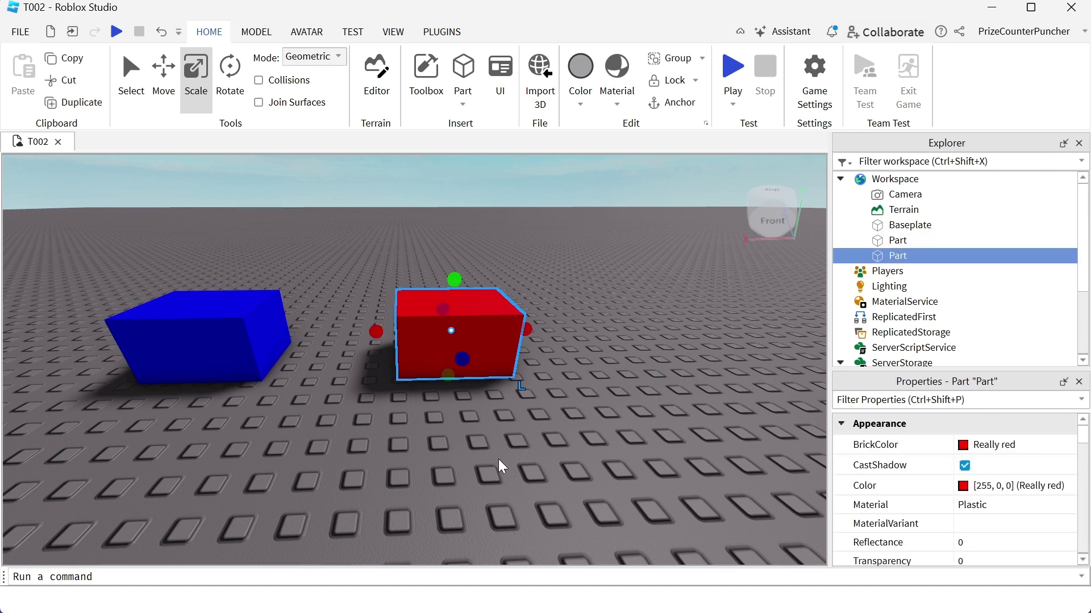
pyautogui.click(895, 242)
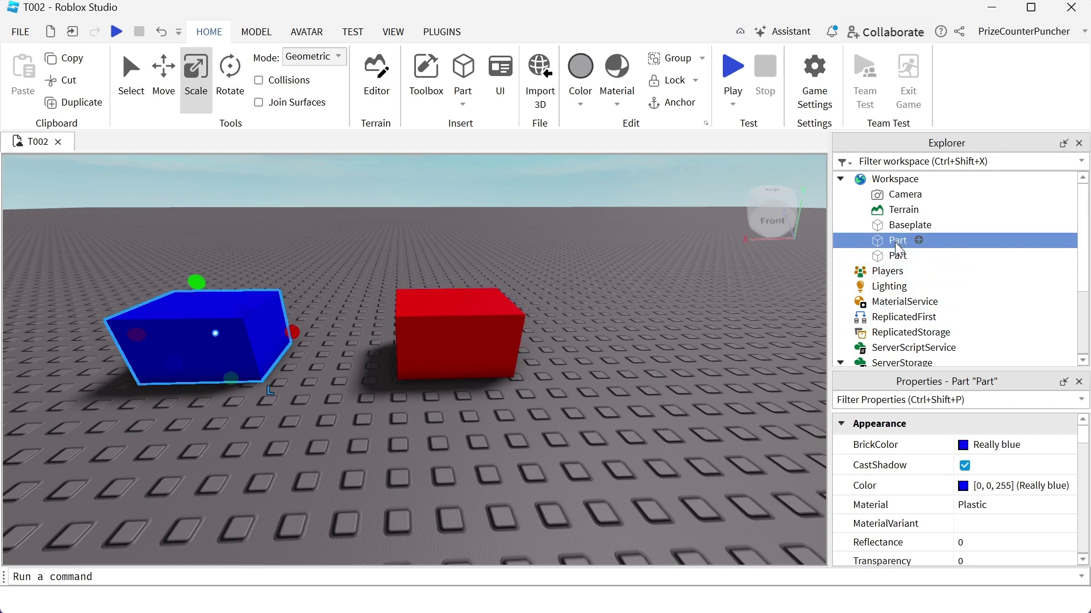
pyautogui.click(919, 240)
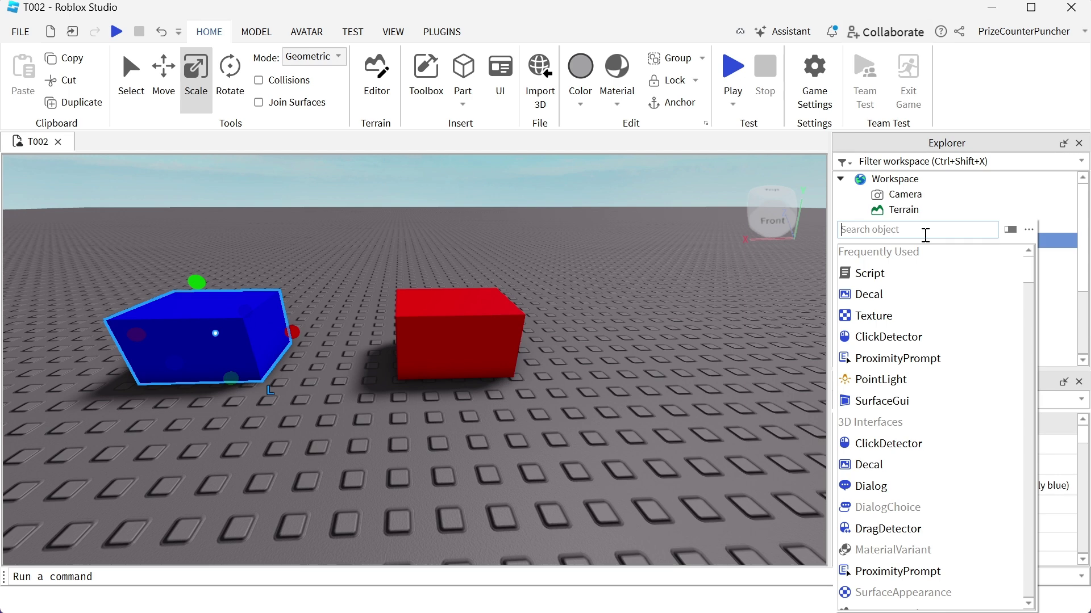
pyautogui.write('su')
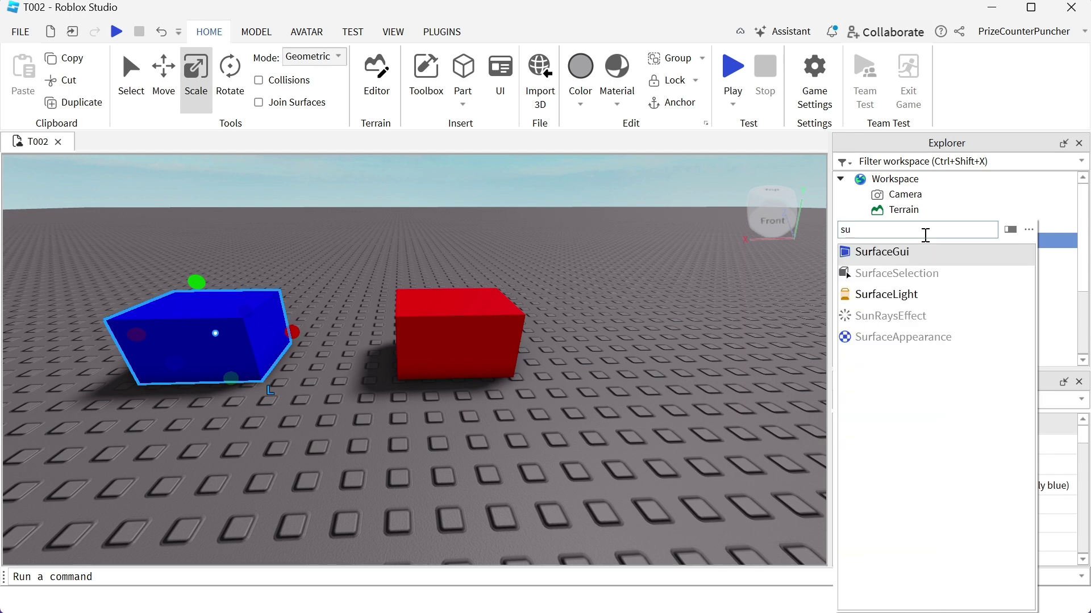
pyautogui.press('Return')
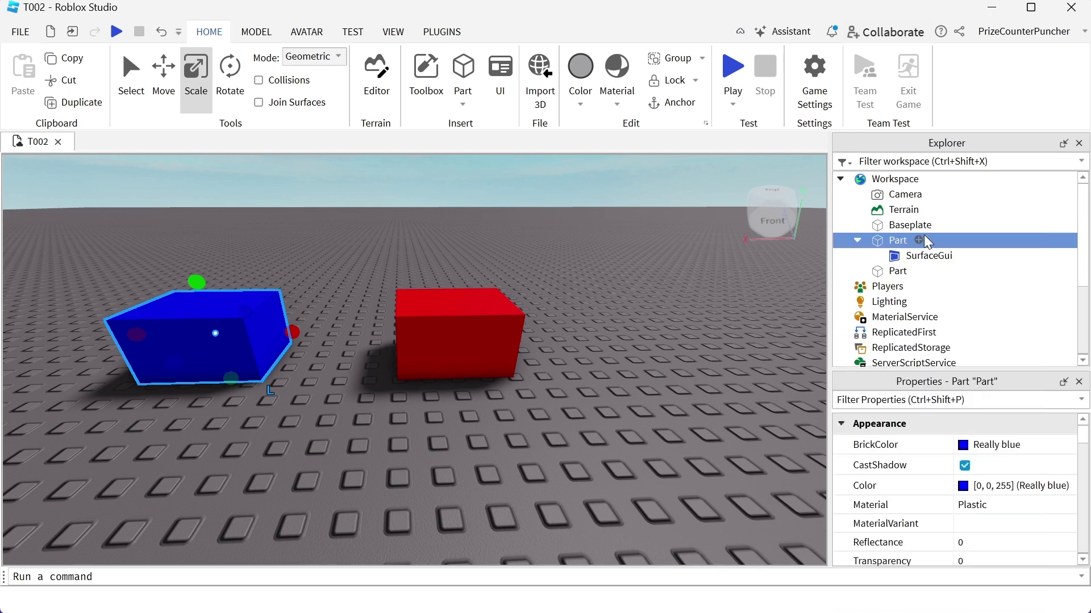
pyautogui.click(967, 255)
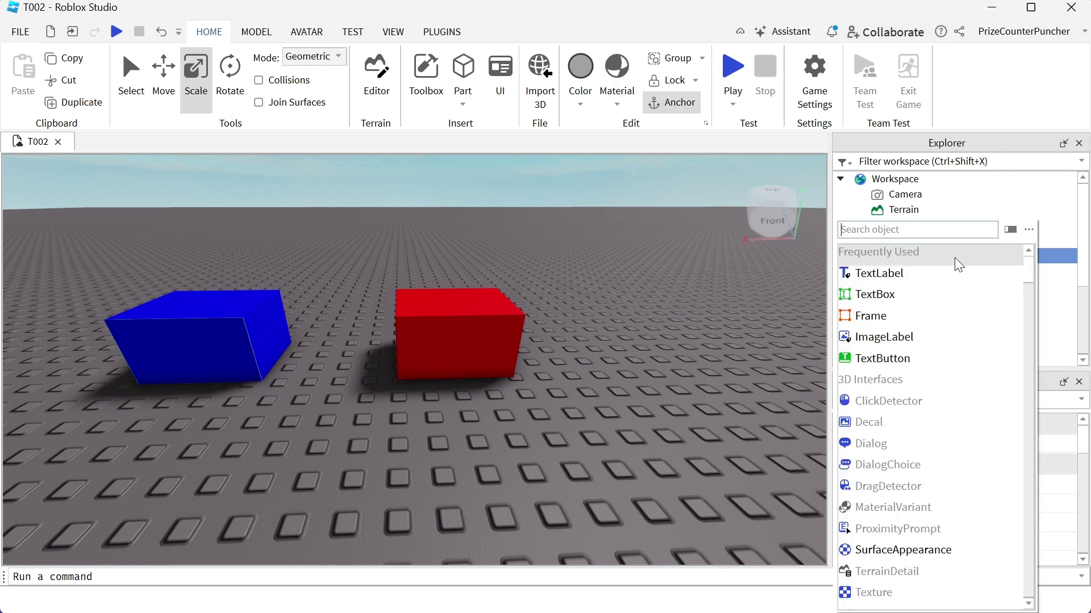
pyautogui.click(900, 273)
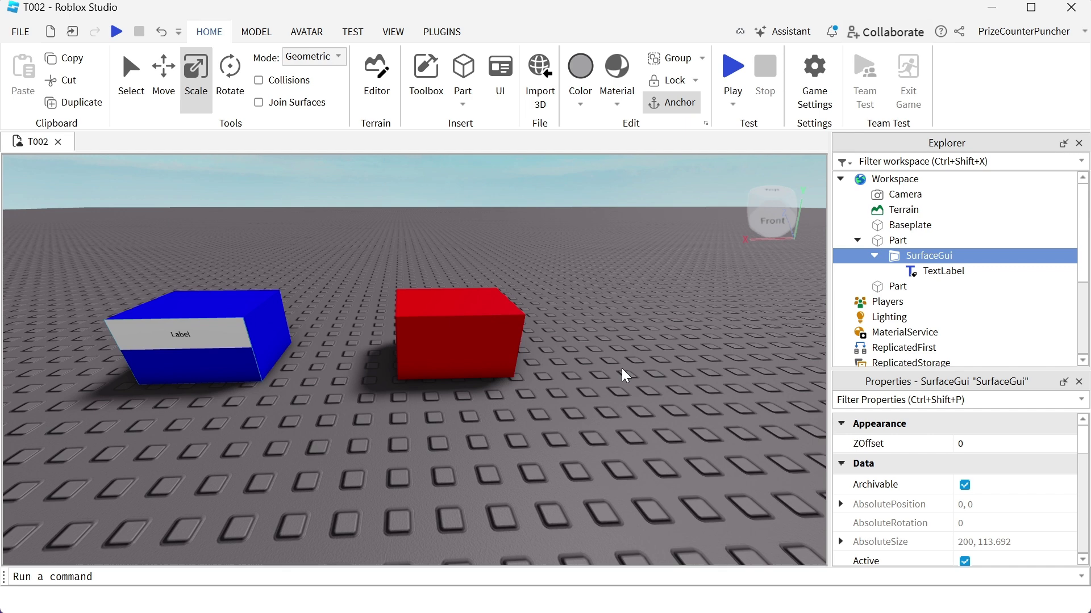
# - Insert a BillboardGui into the red part and add a TextLabel inside it
pyautogui.click(897, 287)
pyautogui.click(919, 287)
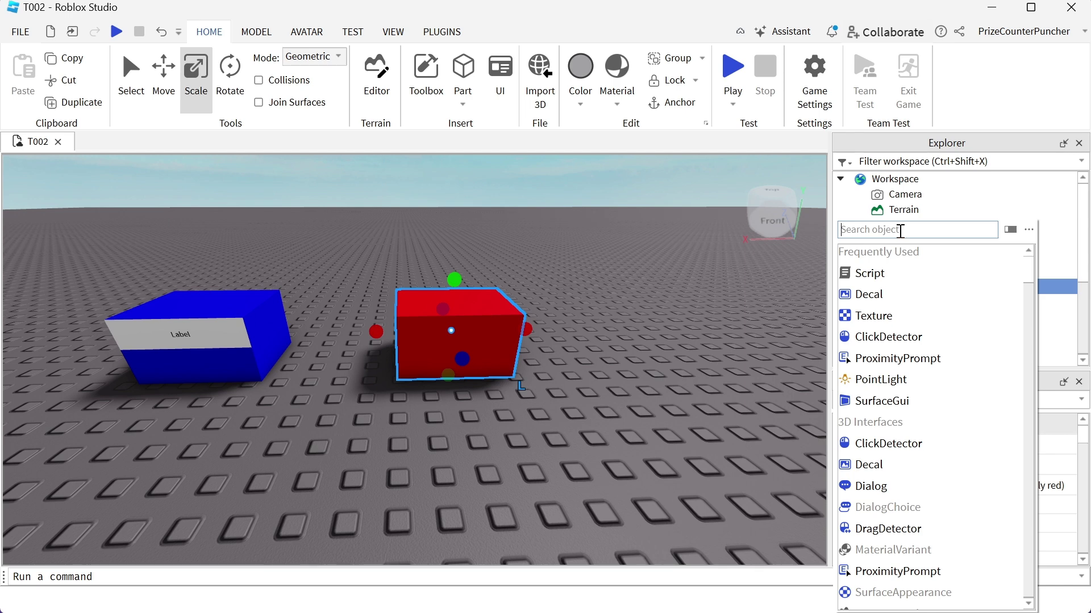
pyautogui.write('bill')
pyautogui.click(887, 251)
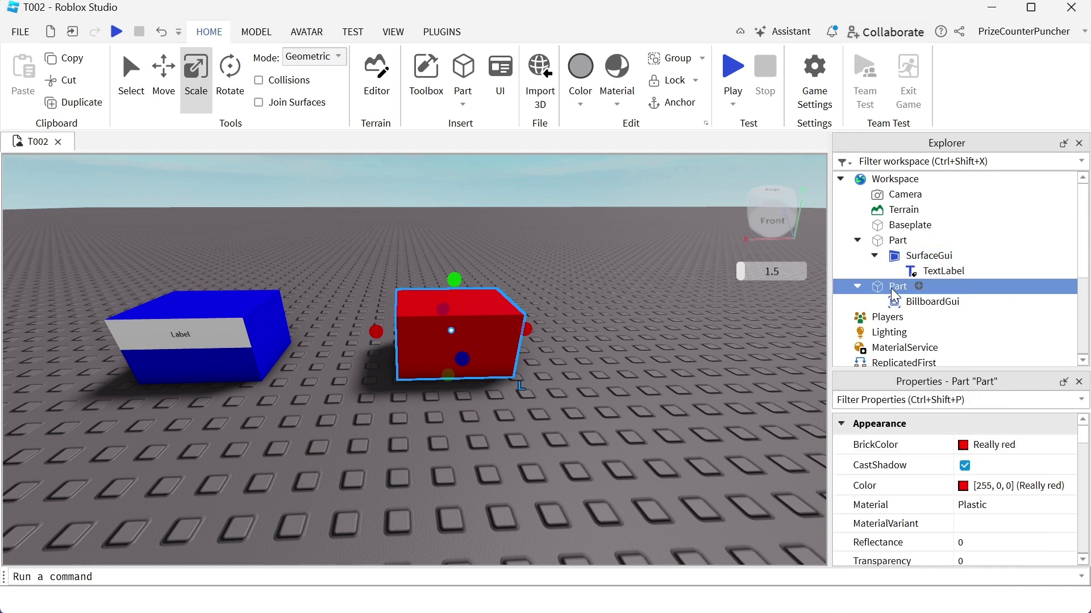
pyautogui.click(971, 301)
pyautogui.write('te')
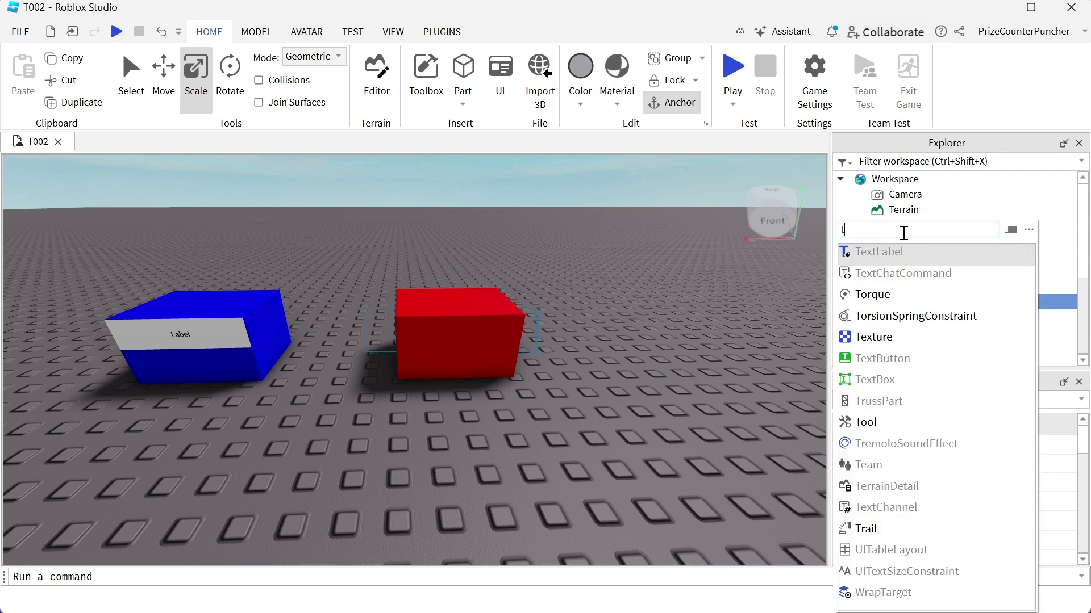
pyautogui.click(902, 252)
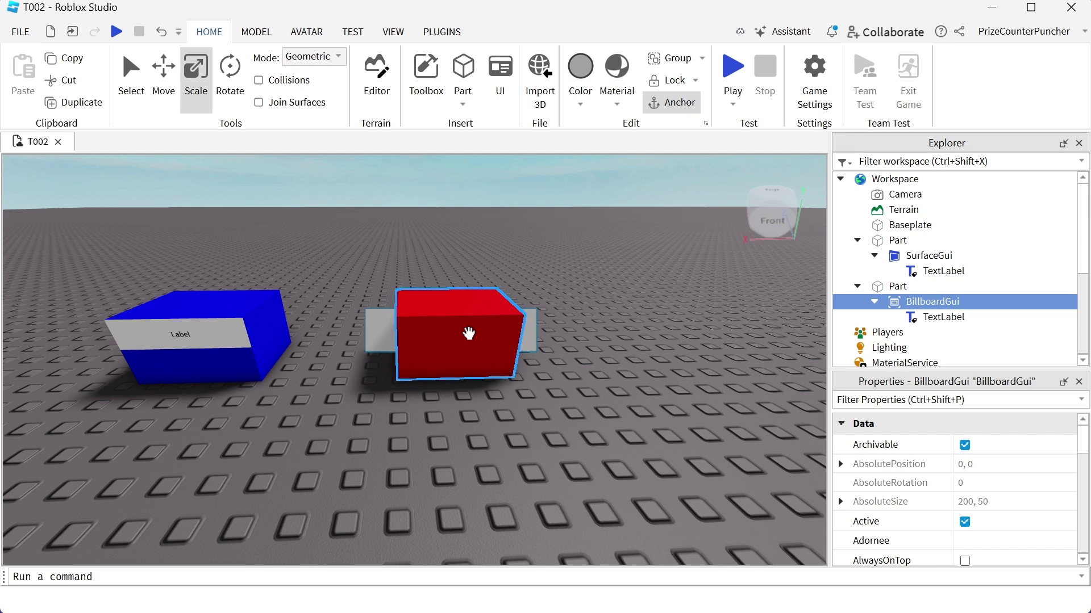
# - Rename the red part to KillBrick
pyautogui.click(898, 289)
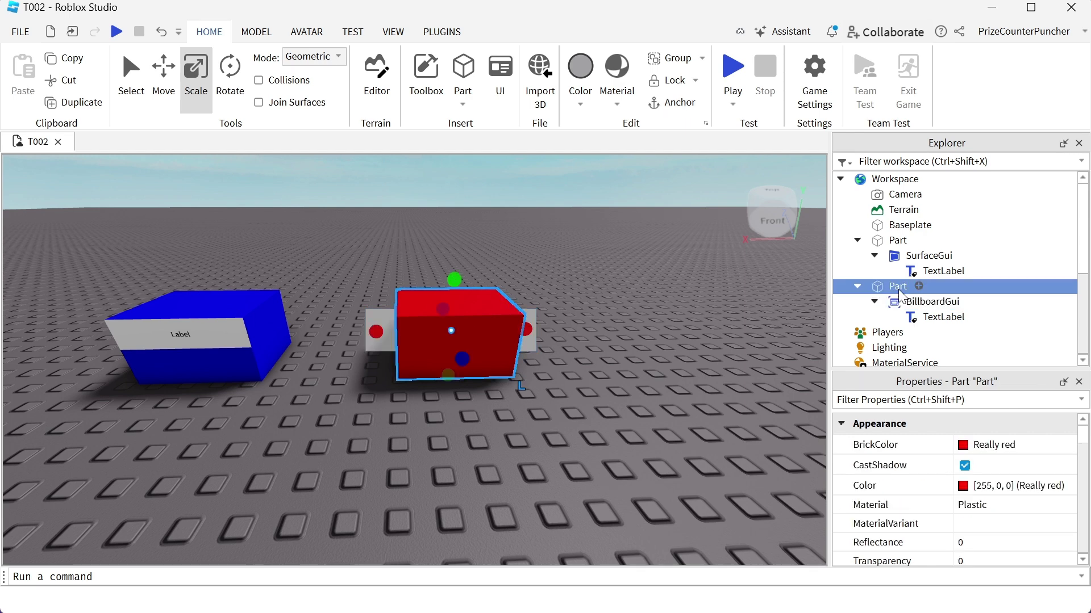
pyautogui.click(898, 289)
pyautogui.write('KillBrick')
pyautogui.press('Return')
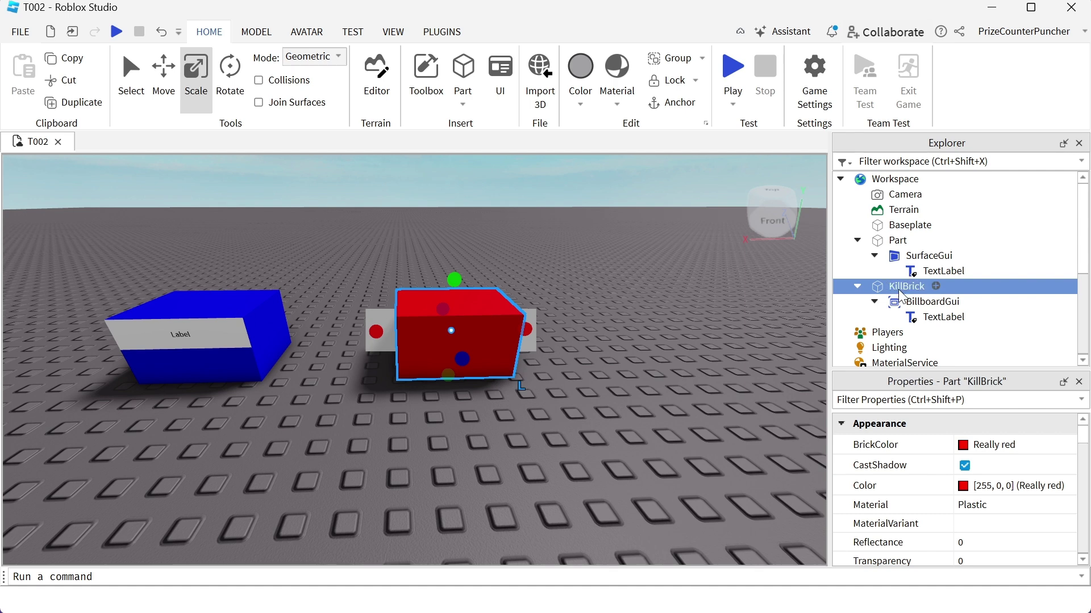
# - Rename the red part's BillboardGui to KillTag
pyautogui.click(951, 305)
pyautogui.click(947, 301)
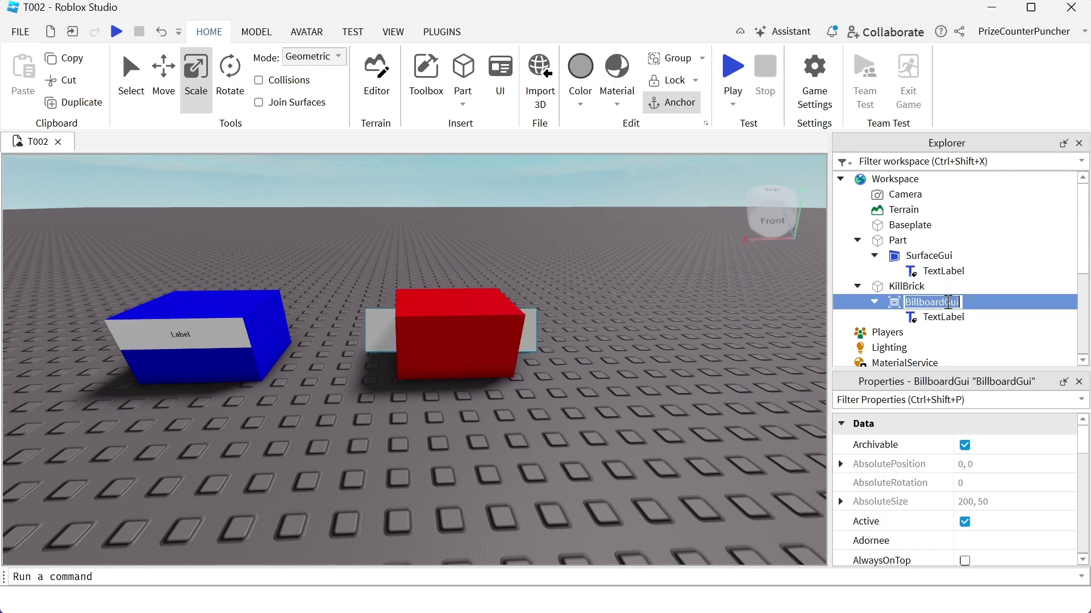
pyautogui.write('KillTag')
pyautogui.press('Return')
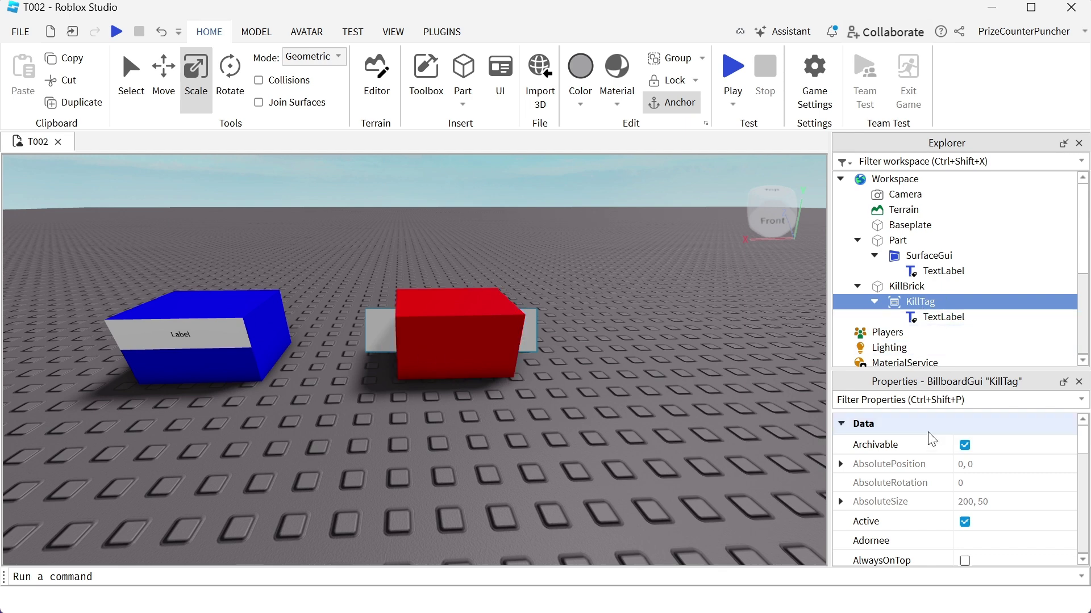
# - Turn on AlwaysOnTop for KillTag so its label shows in front of the red brick
pyautogui.scroll(-3, 934, 480)
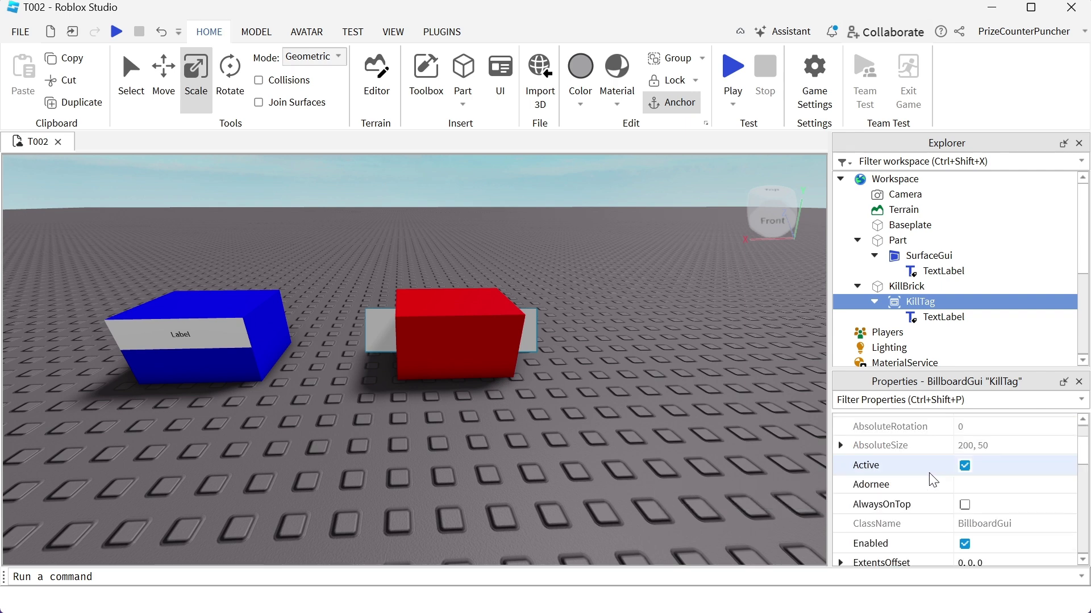
pyautogui.click(965, 505)
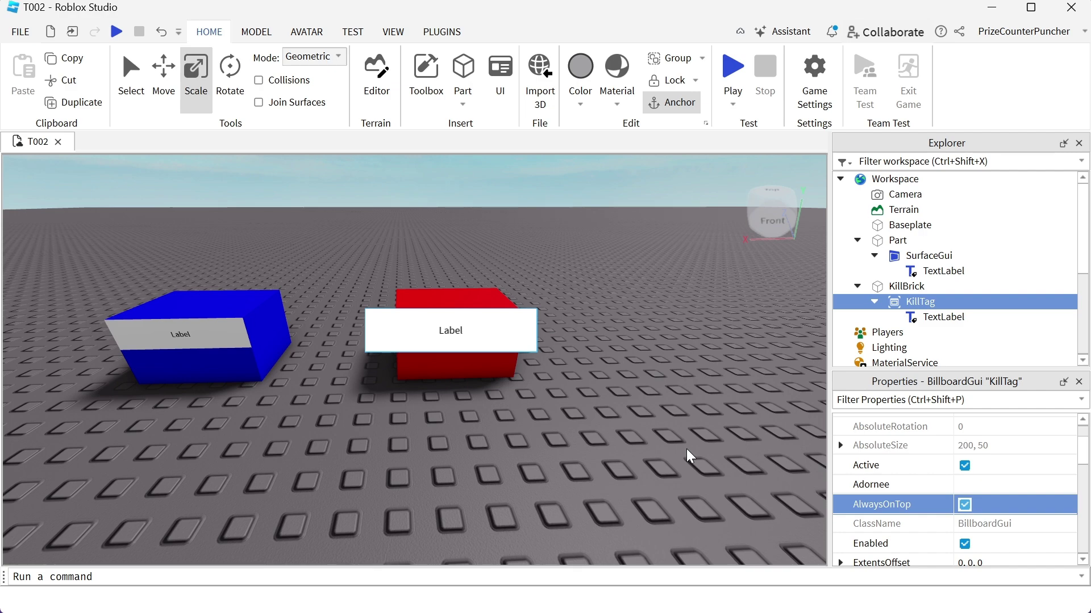
pyautogui.scroll(-5, 624, 464)
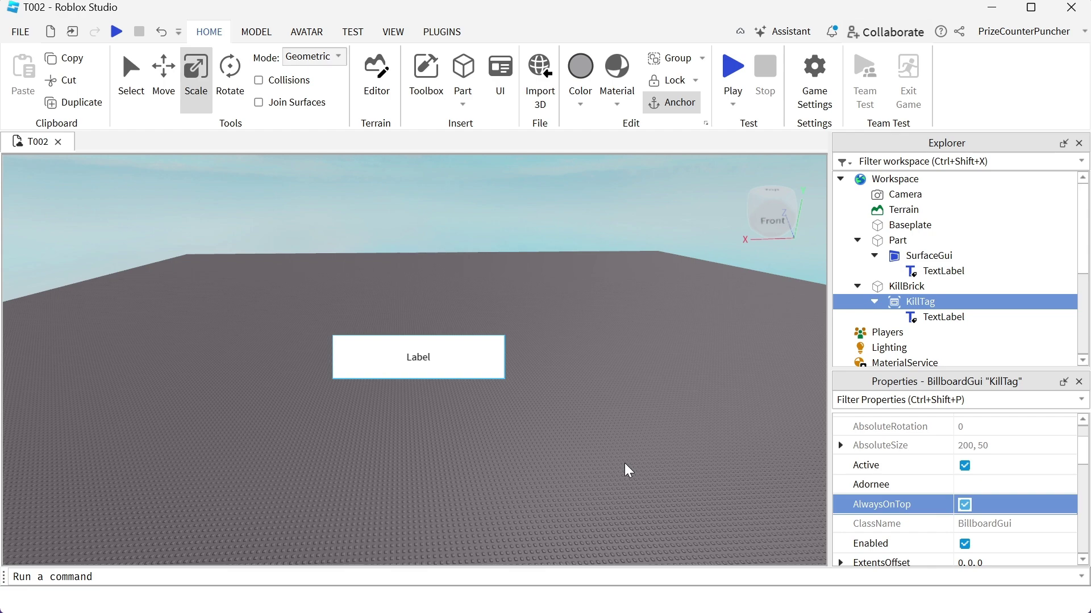
pyautogui.scroll(5, 625, 464)
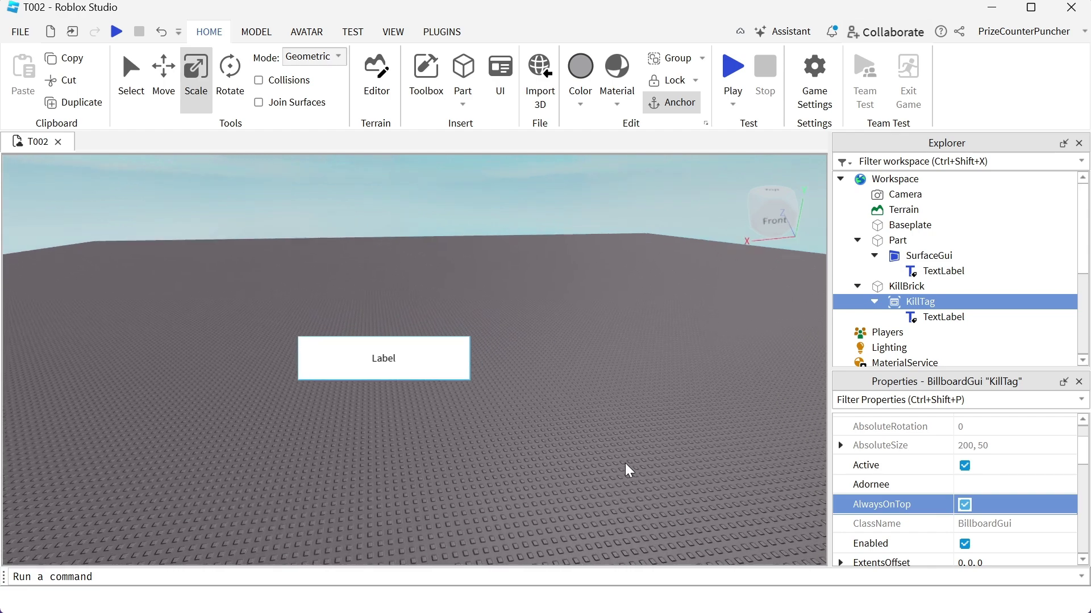
pyautogui.scroll(5, 625, 462)
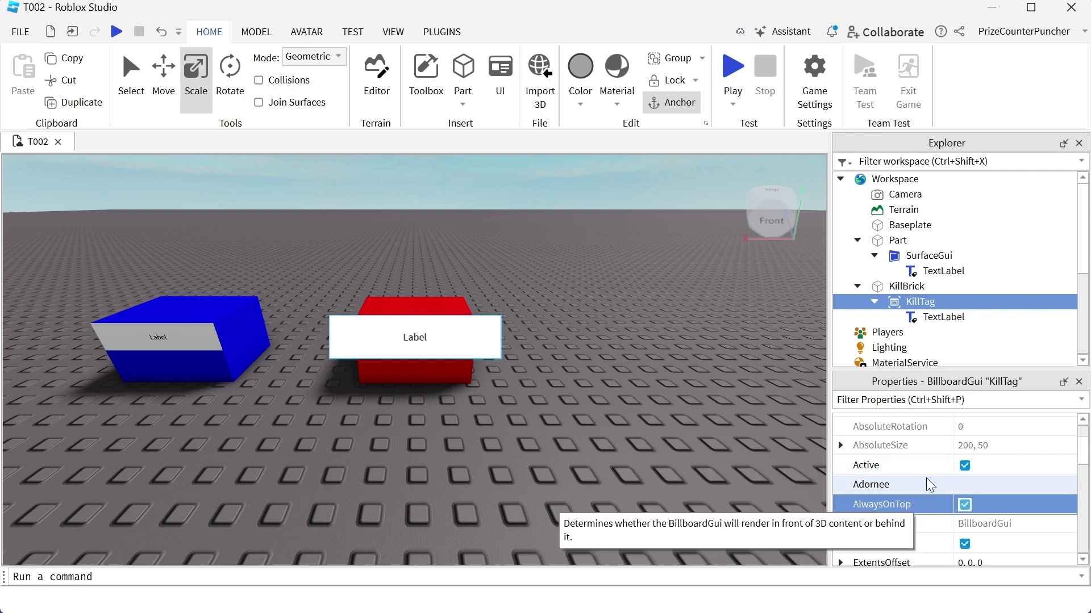
# - Set KillTag's MaxDistance to 80, then zoom out and back in to check it
pyautogui.scroll(-1, 926, 479)
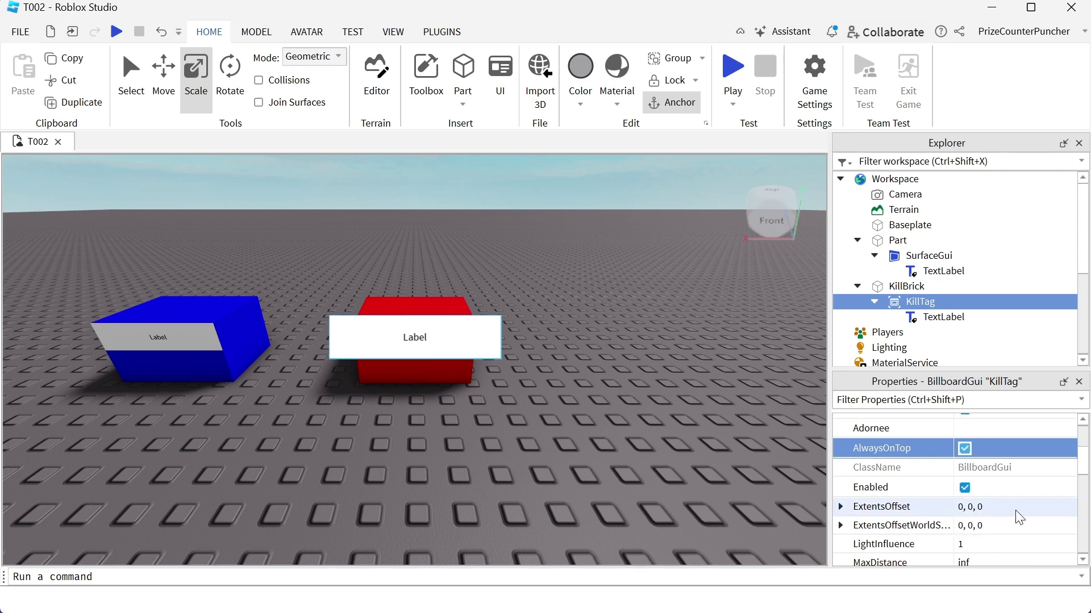
pyautogui.scroll(-2, 1020, 517)
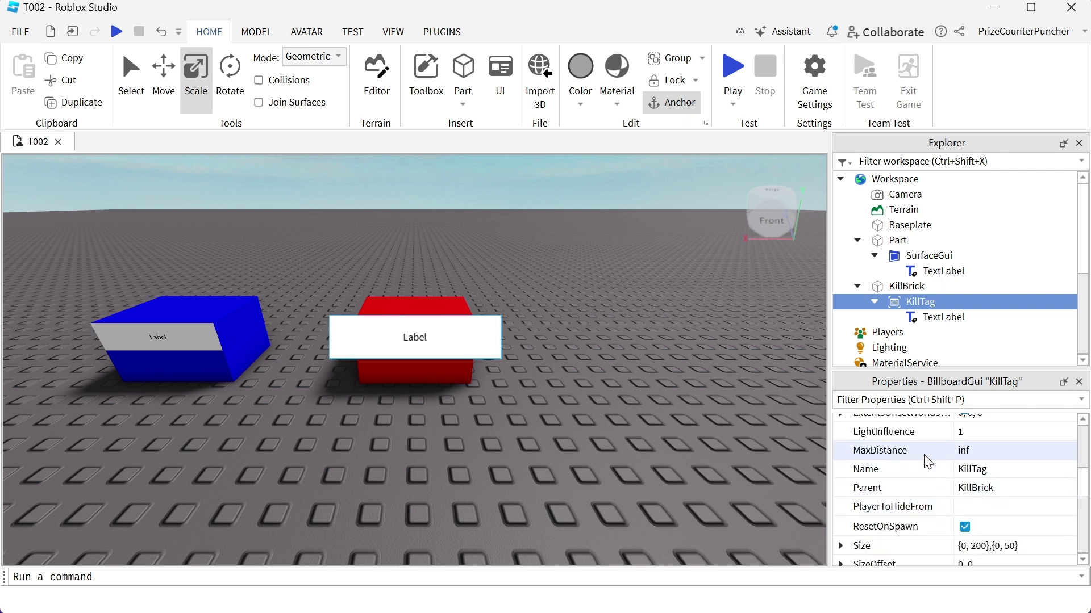
pyautogui.click(977, 452)
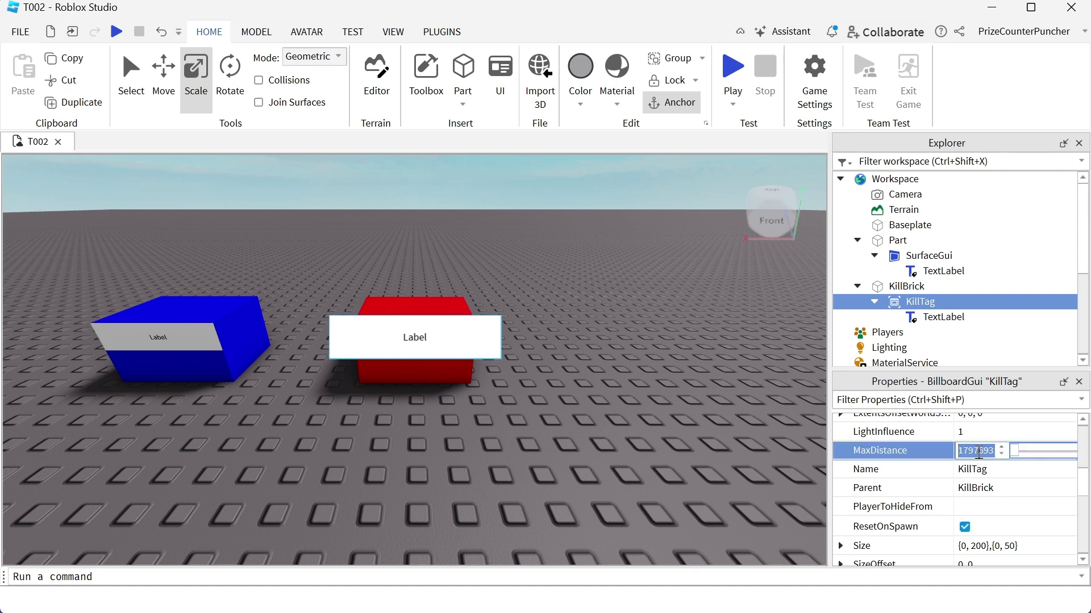
pyautogui.write('80')
pyautogui.press('Return')
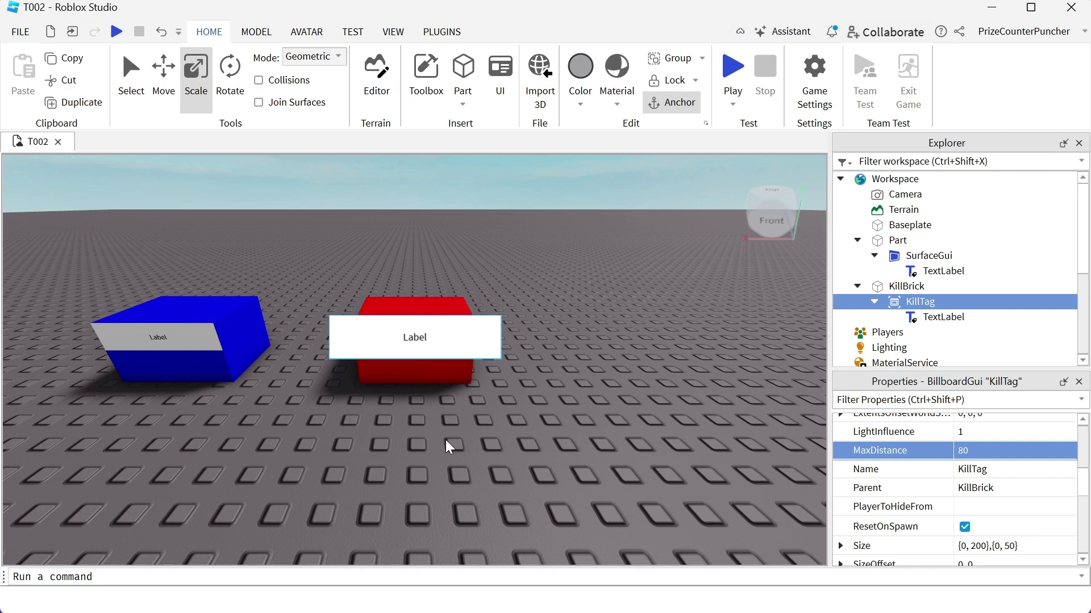
pyautogui.scroll(-10, 446, 440)
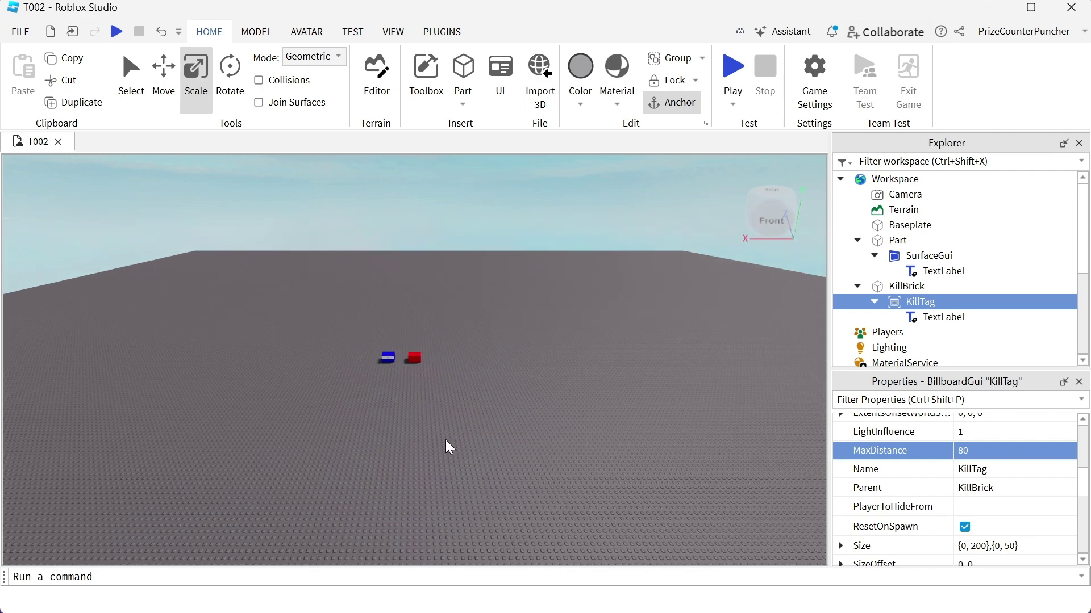
pyautogui.scroll(10, 446, 441)
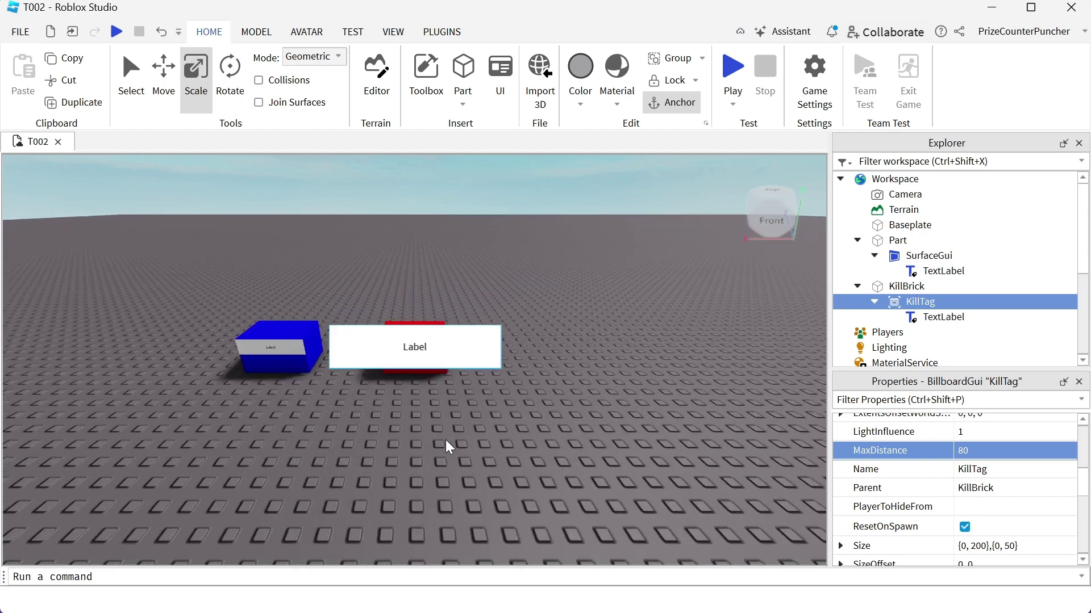
# - Set the KillTag billboard's Size to {2, 0},{1, 0}
pyautogui.scroll(2, 445, 447)
pyautogui.click(445, 447)
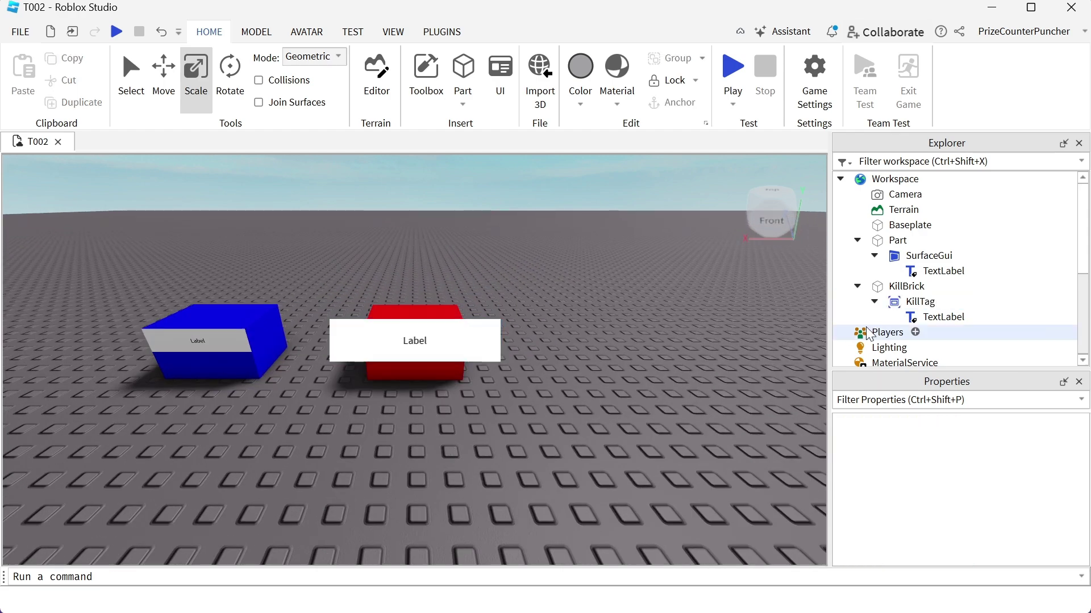
pyautogui.click(919, 308)
pyautogui.scroll(-4, 928, 489)
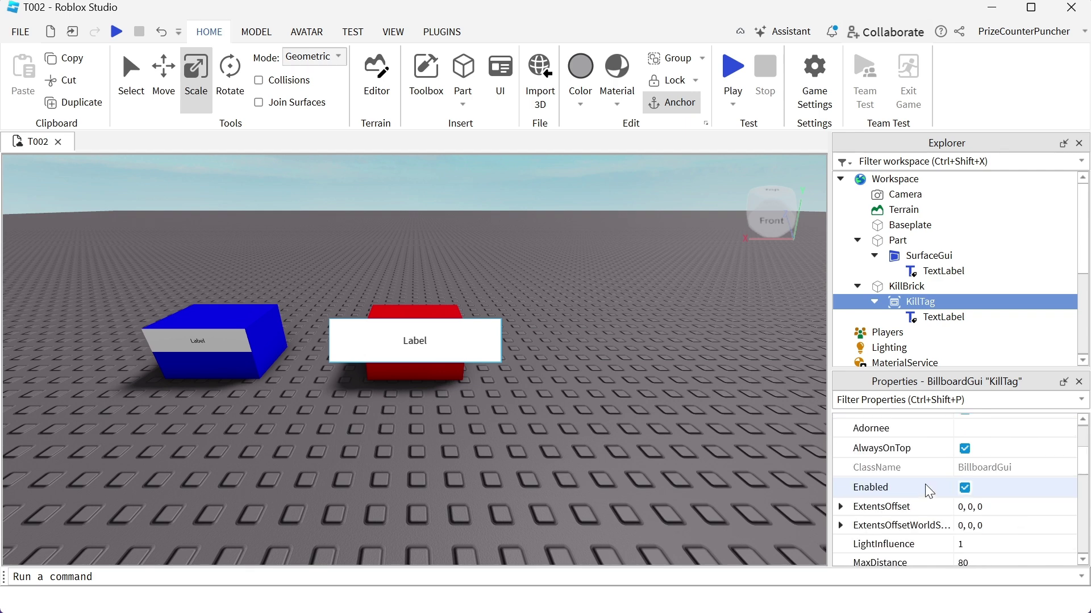
pyautogui.scroll(-3, 926, 487)
pyautogui.scroll(-3, 930, 492)
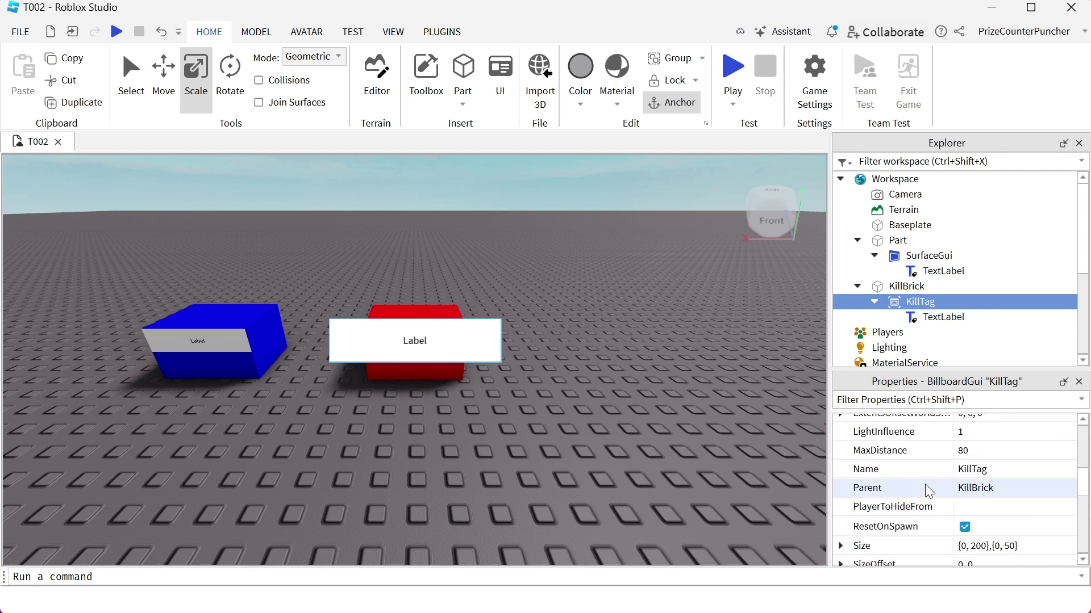
pyautogui.click(994, 547)
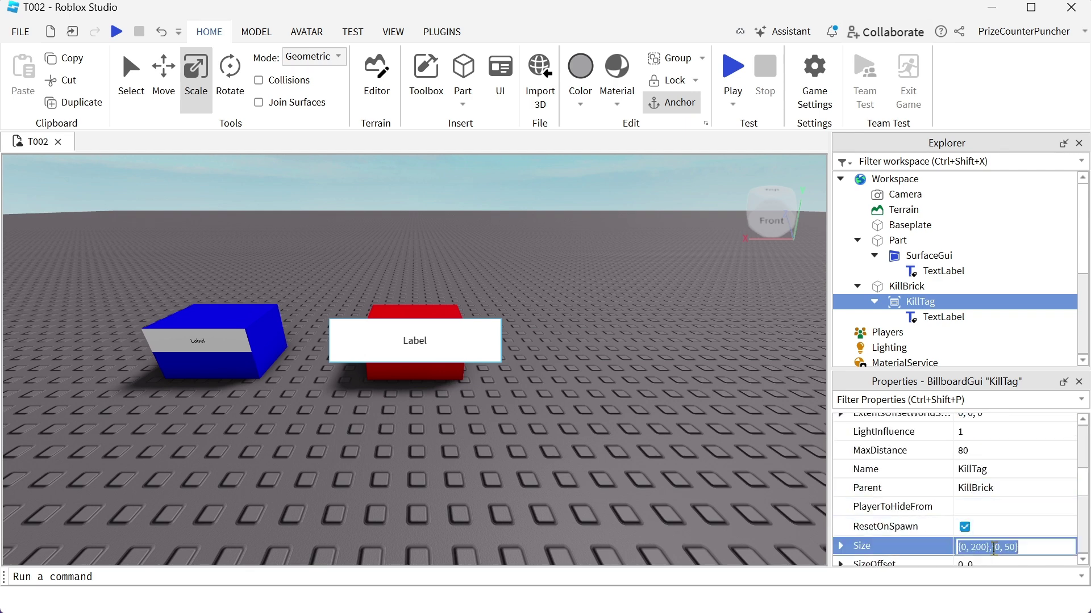
pyautogui.write('2')
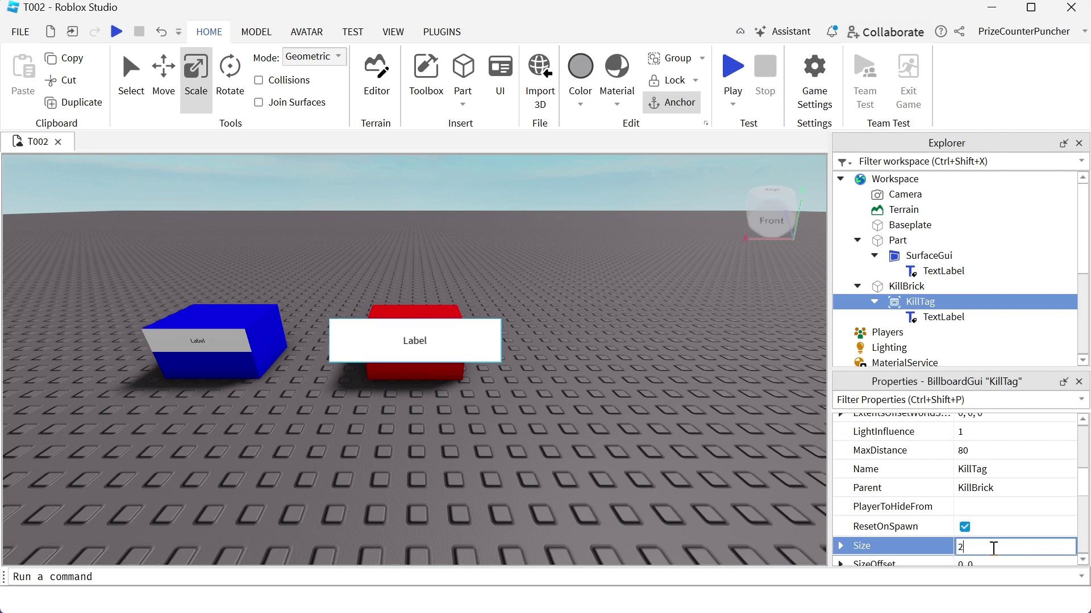
pyautogui.write(', ')
pyautogui.write('0},{')
pyautogui.write('1')
pyautogui.write(', 0')
pyautogui.press('Return')
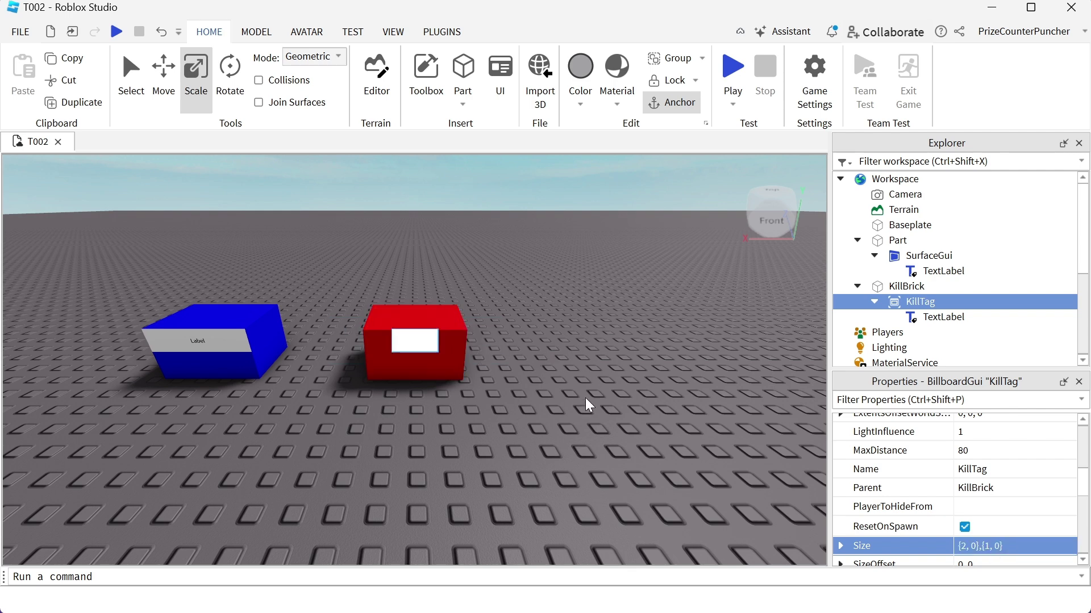
# - Expand KillTag's Size property to inspect its X and Y scale and offset
pyautogui.click(841, 545)
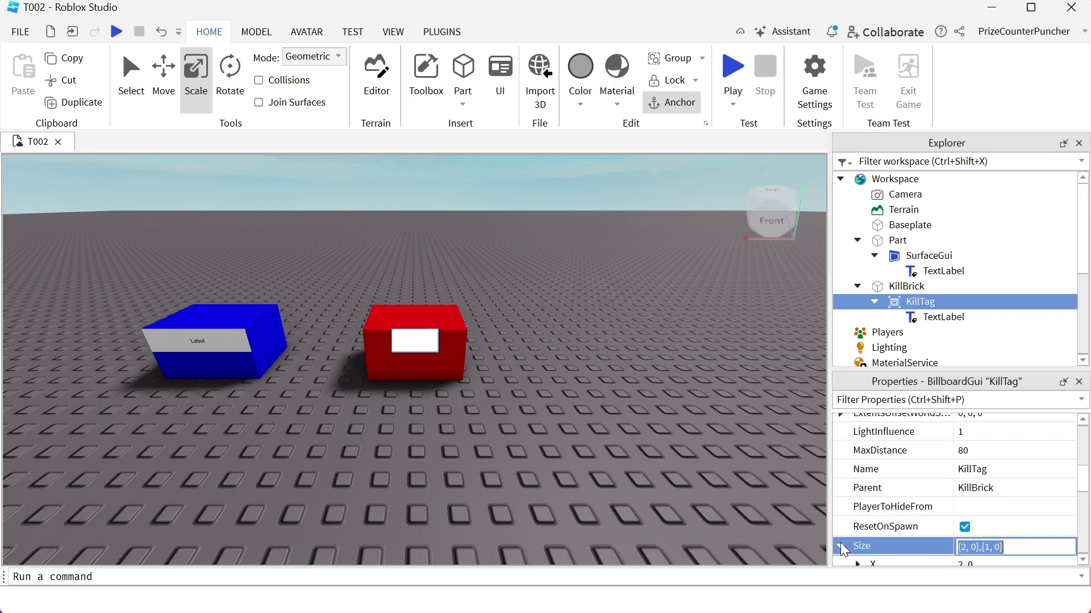
pyautogui.scroll(-2, 884, 492)
pyautogui.click(857, 452)
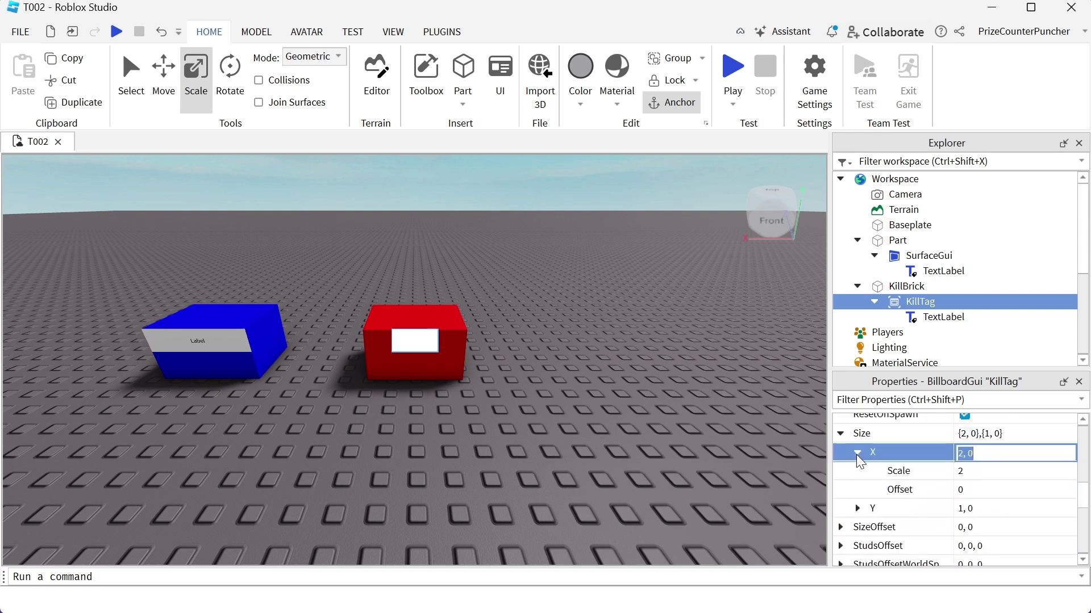
pyautogui.click(857, 509)
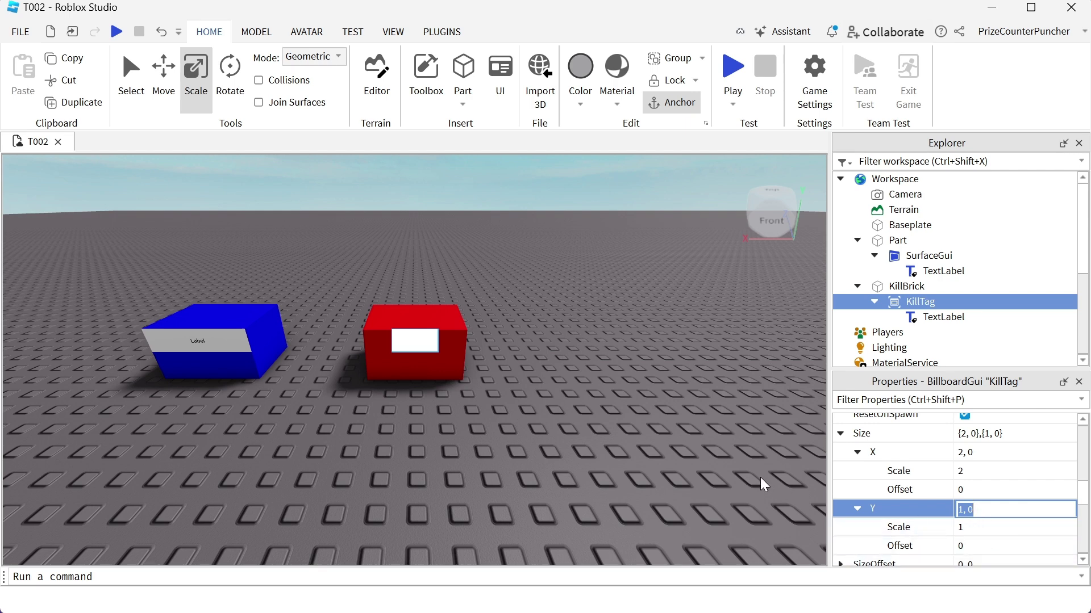
pyautogui.scroll(-1, 759, 476)
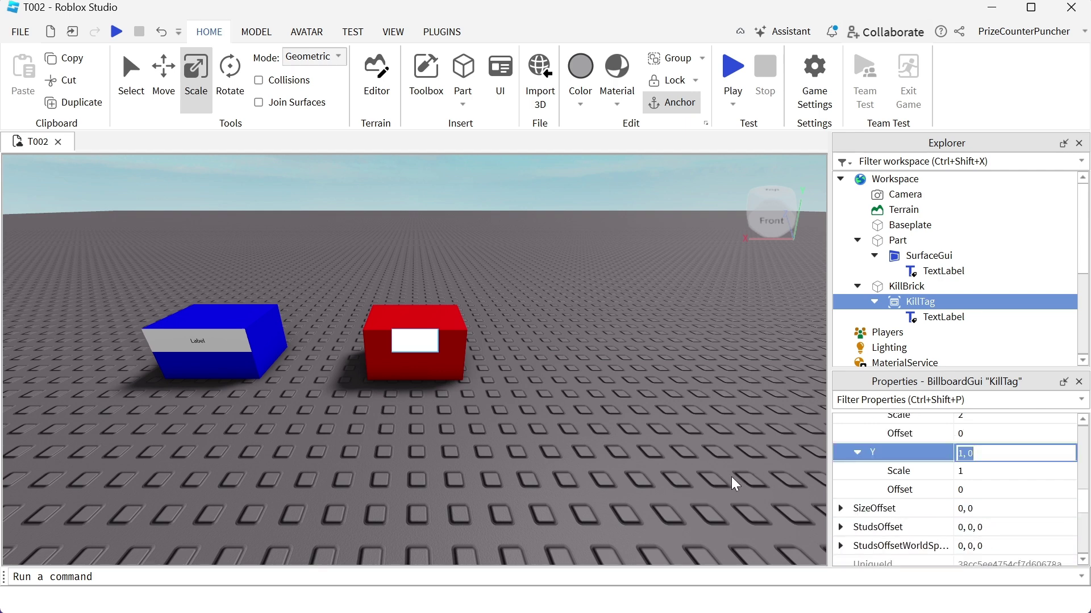
# - Set KillTag's StudsOffset Y to 2 so the tag floats above the brick
pyautogui.click(840, 527)
pyautogui.scroll(-1, 946, 516)
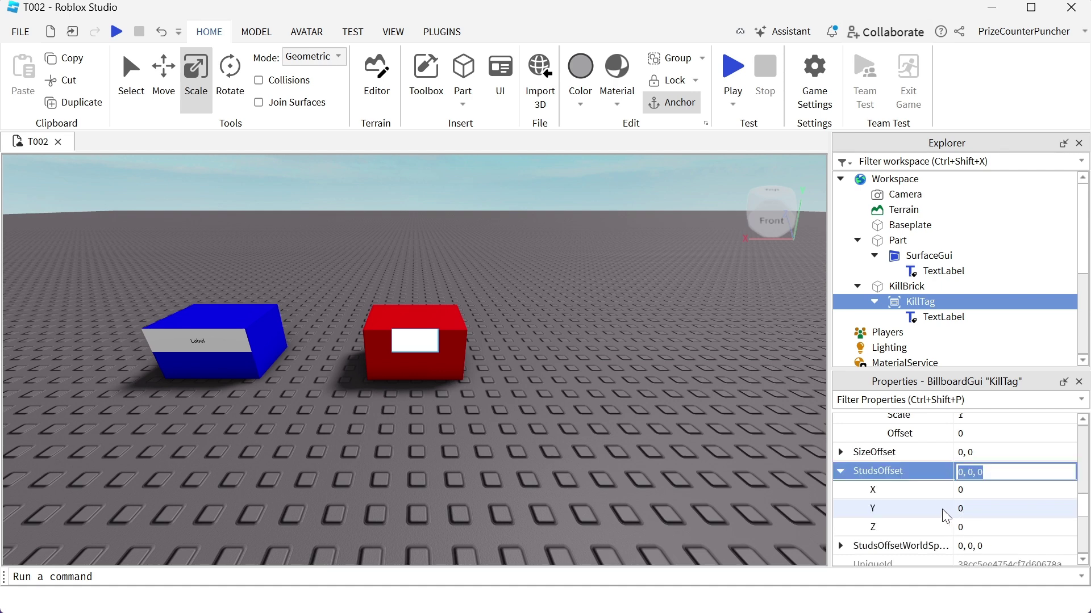
pyautogui.click(983, 509)
pyautogui.write('2')
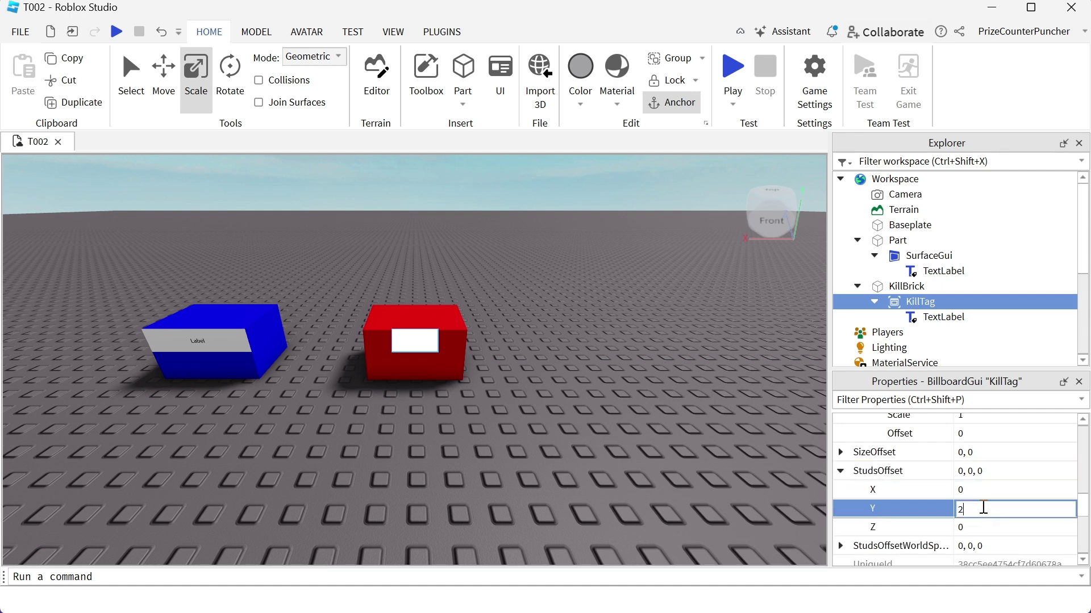
pyautogui.press('Return')
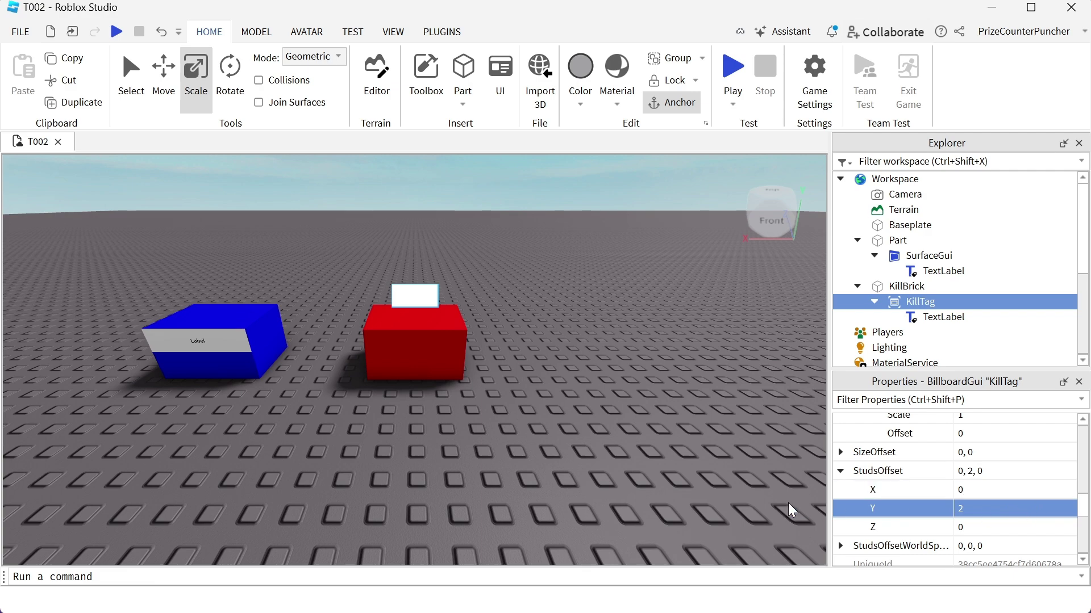
pyautogui.moveTo(463, 472); pyautogui.dragTo(464, 472, button='right')
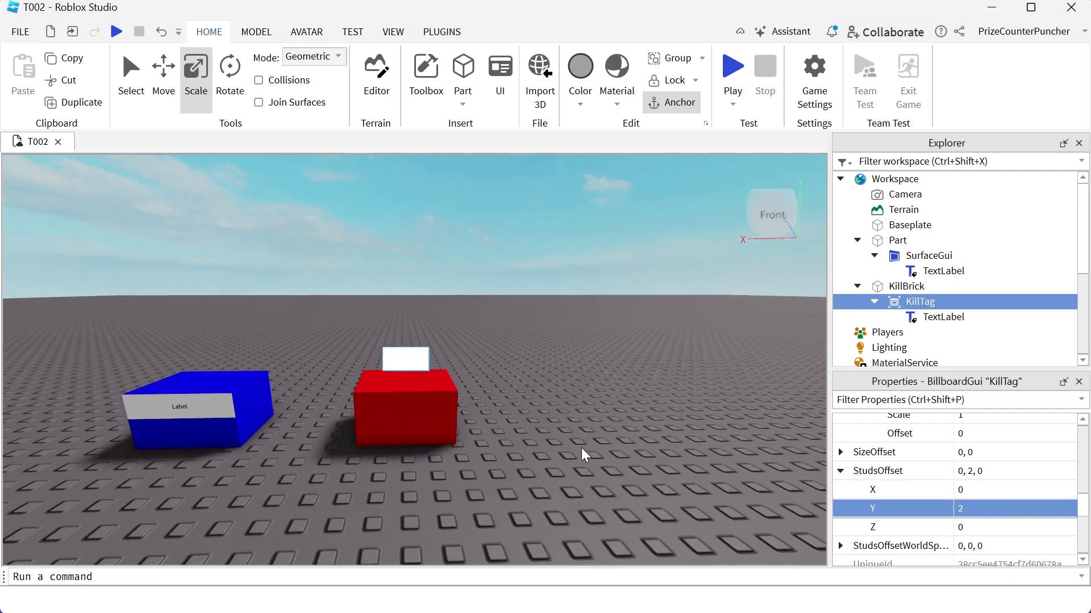
# - Set the KillTag TextLabel's Size to {1, 0},{1, 0}
pyautogui.click(946, 317)
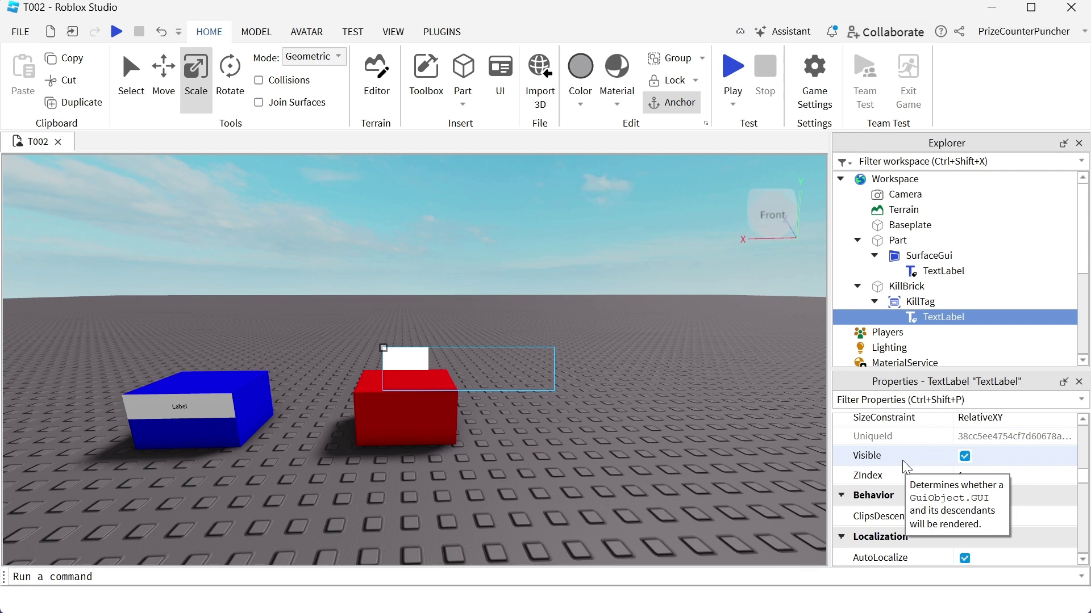
pyautogui.scroll(4, 906, 467)
pyautogui.scroll(-2, 906, 467)
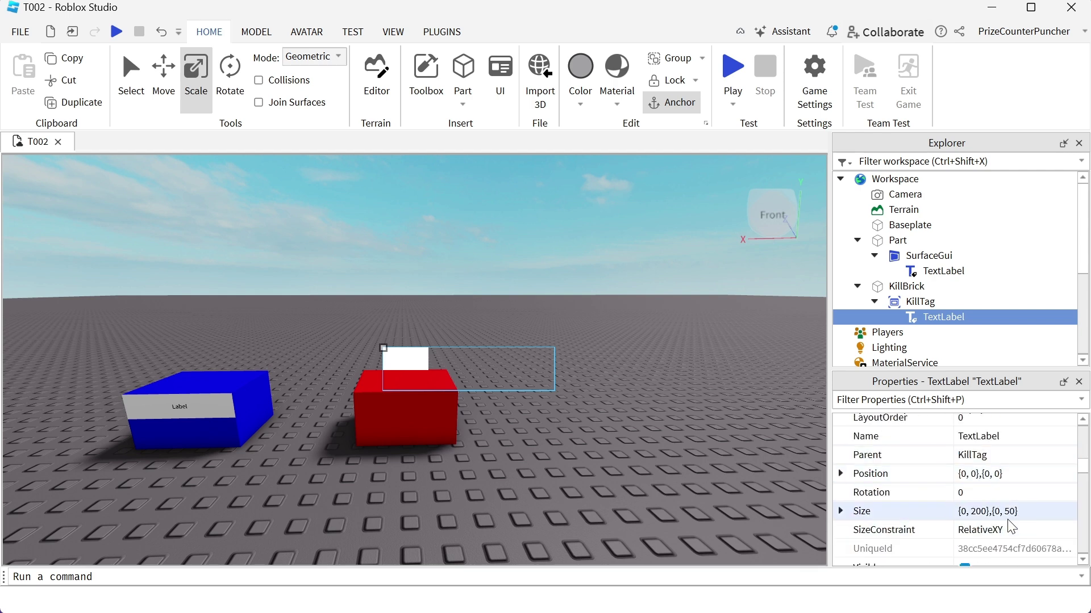
pyautogui.click(1008, 512)
pyautogui.write('1')
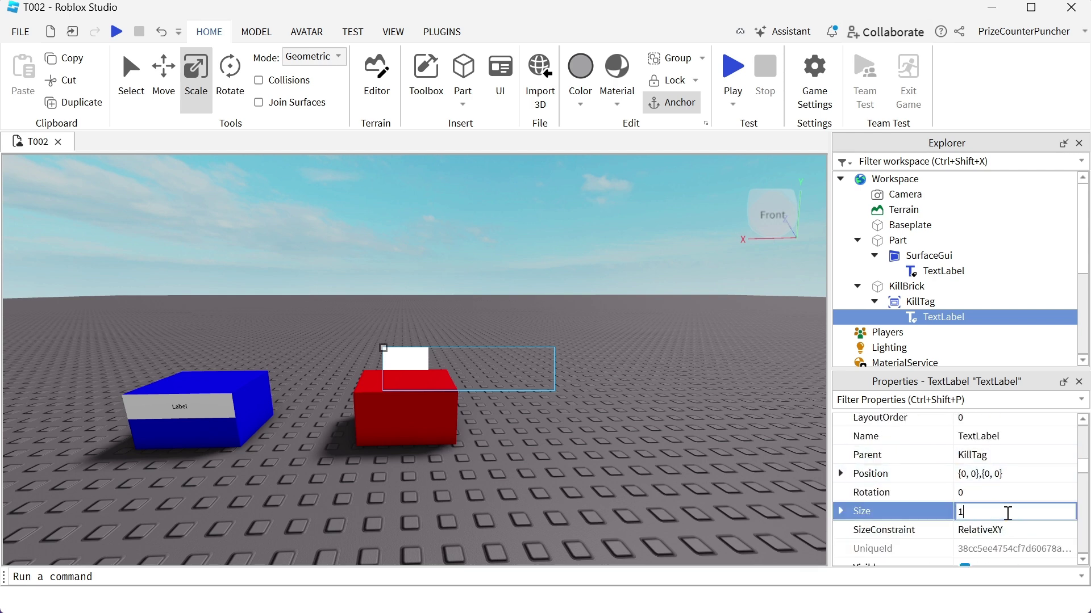
pyautogui.write(', 0},{1, 0}')
pyautogui.press('Return')
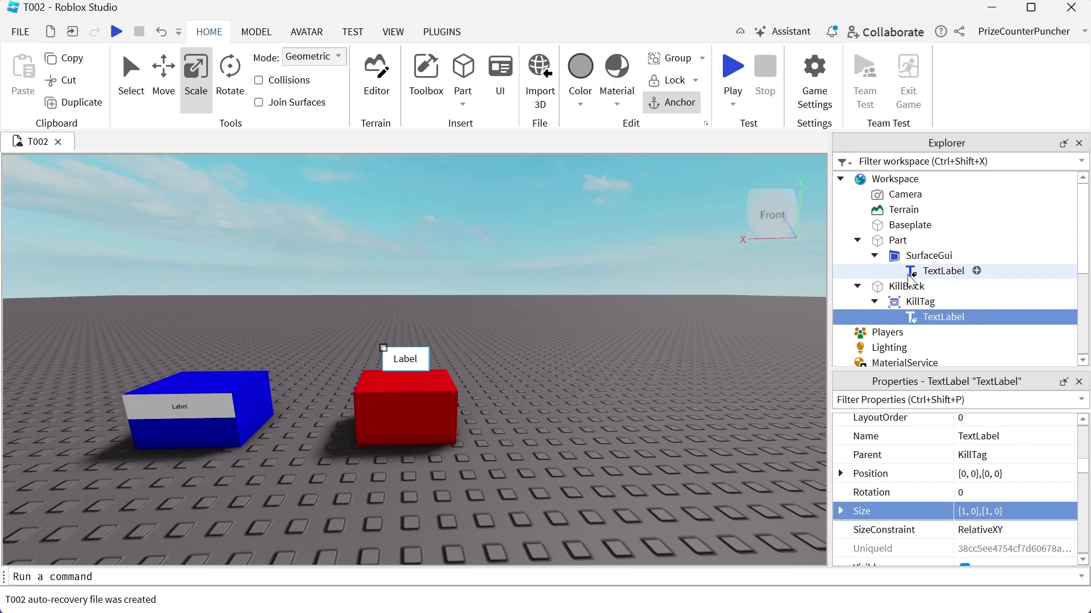
# - Set the SurfaceGui TextLabel's Size to {1, 0},{1, 0} to fill the blue face
pyautogui.click(947, 273)
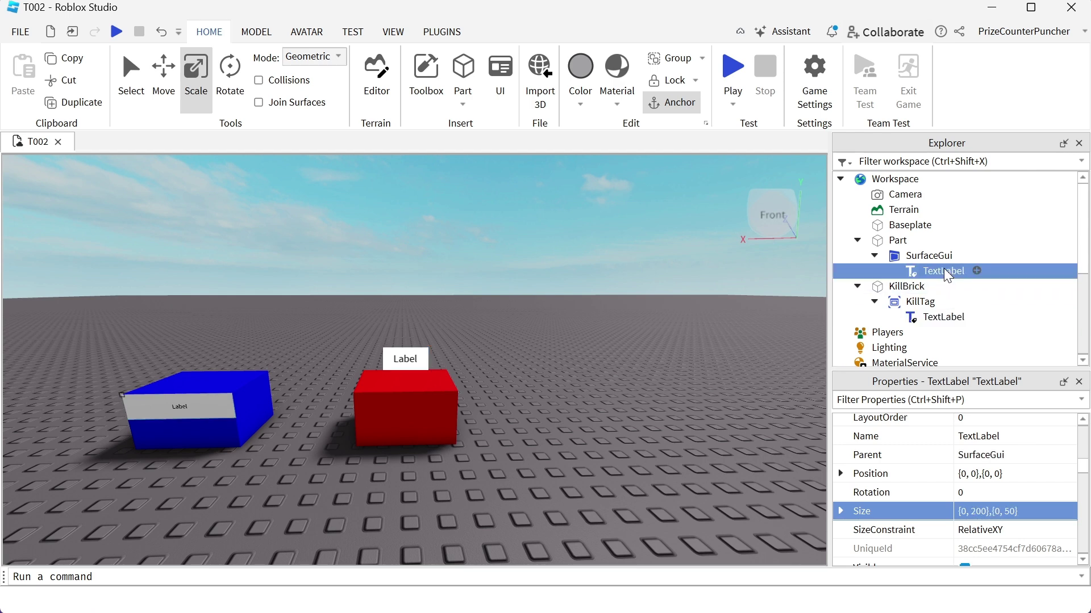
pyautogui.click(993, 509)
pyautogui.write('1,0,1,0')
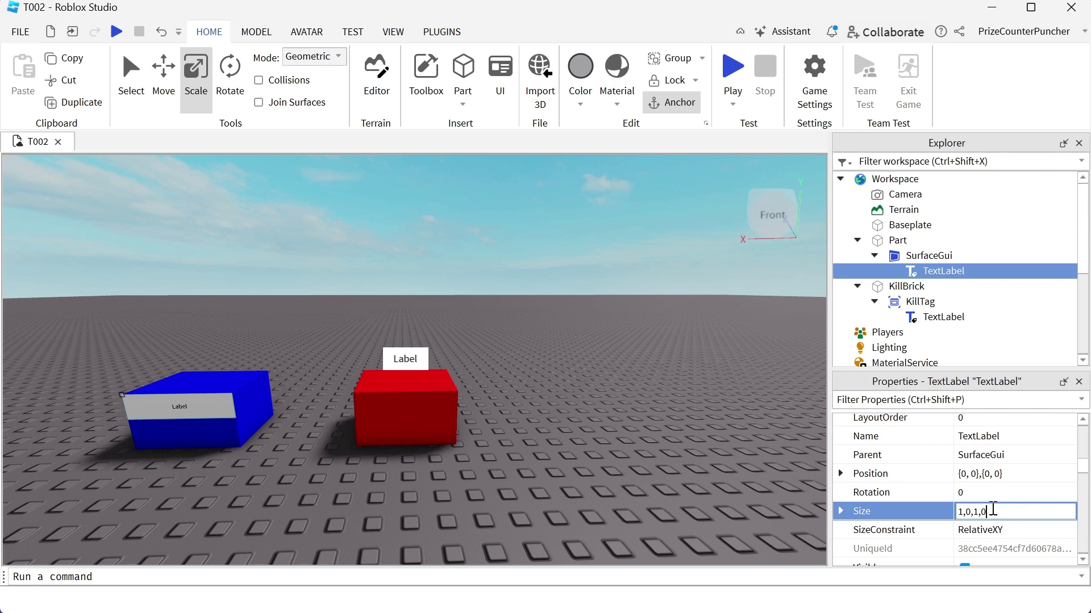
pyautogui.press('Return')
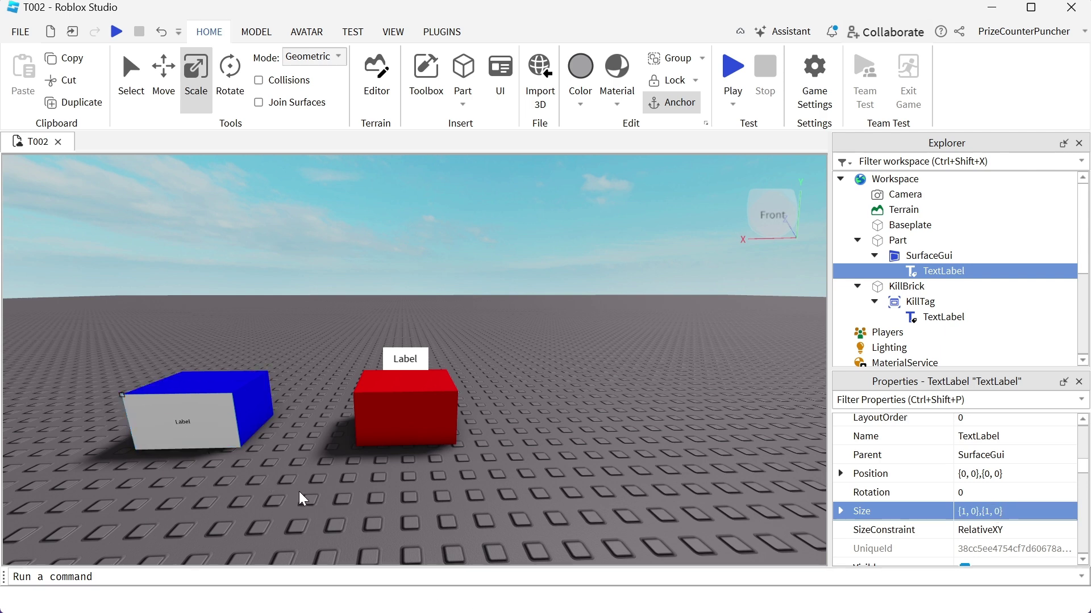
# - Give the KillTag label BackgroundTransparency 1 and the text 'Kill Brick'
pyautogui.click(946, 316)
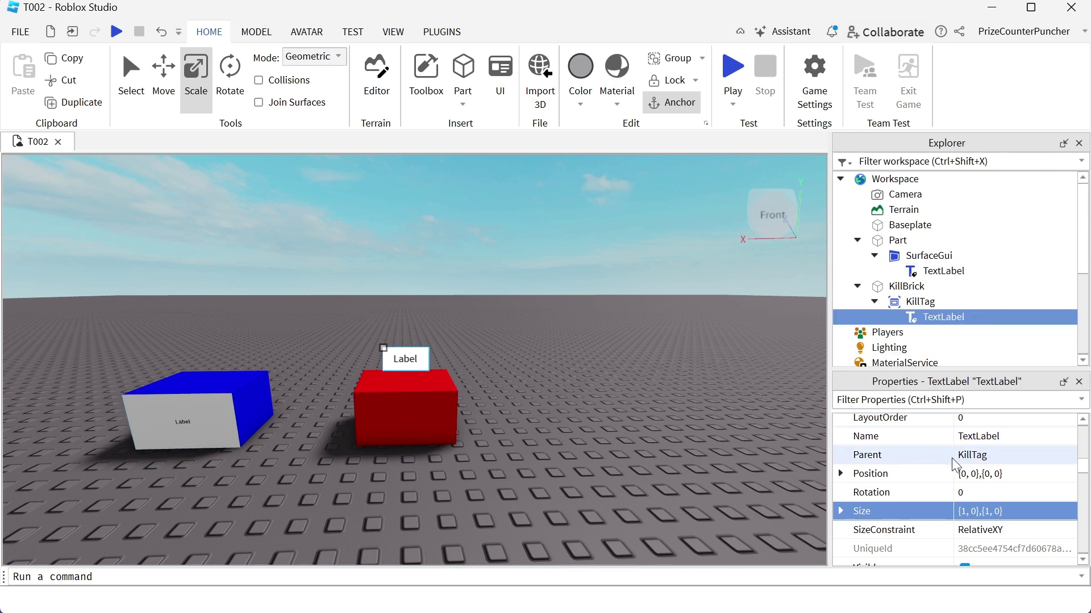
pyautogui.scroll(3, 952, 458)
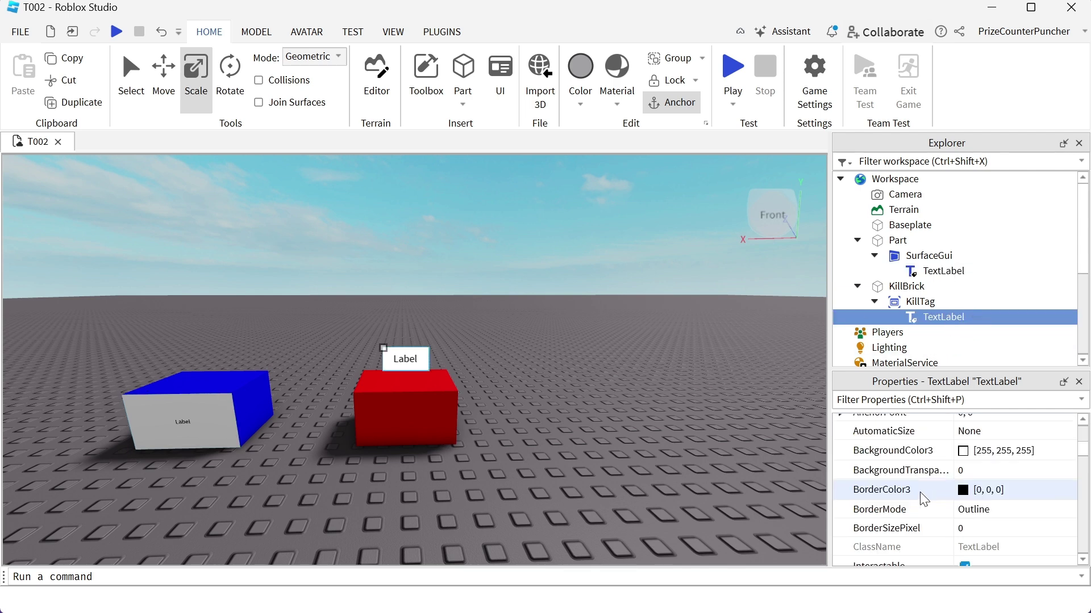
pyautogui.click(969, 472)
pyautogui.write('1')
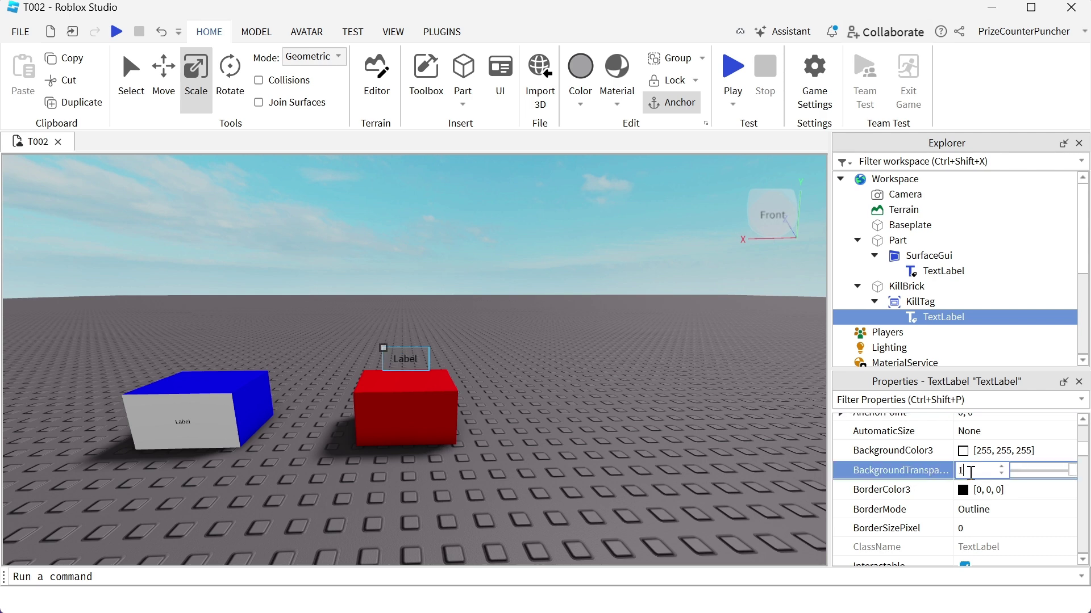
pyautogui.scroll(-5, 969, 482)
pyautogui.click(986, 498)
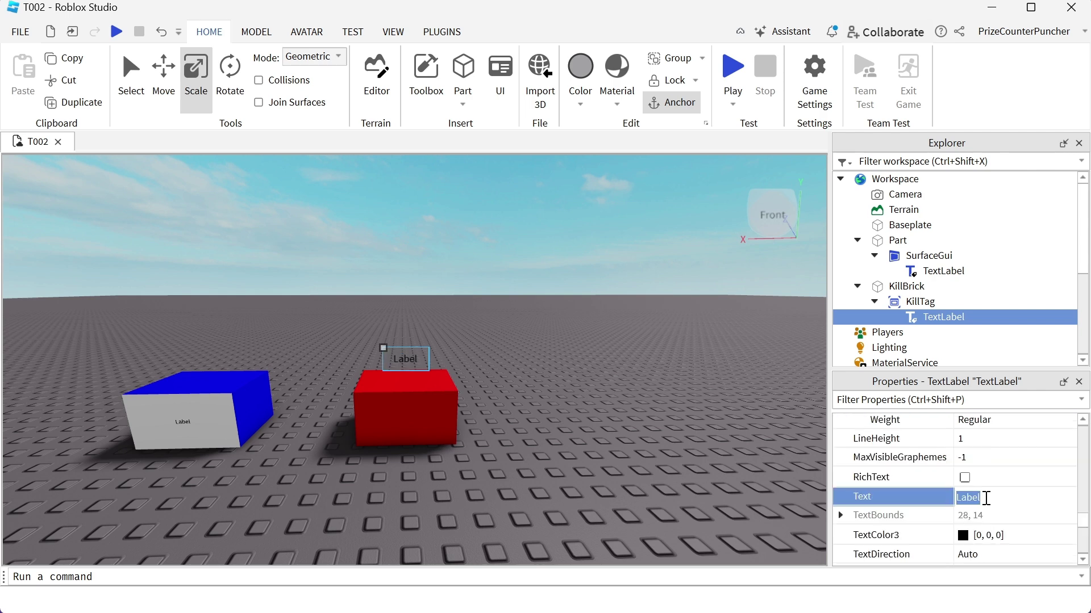
pyautogui.write('Kill Brick')
pyautogui.press('Return')
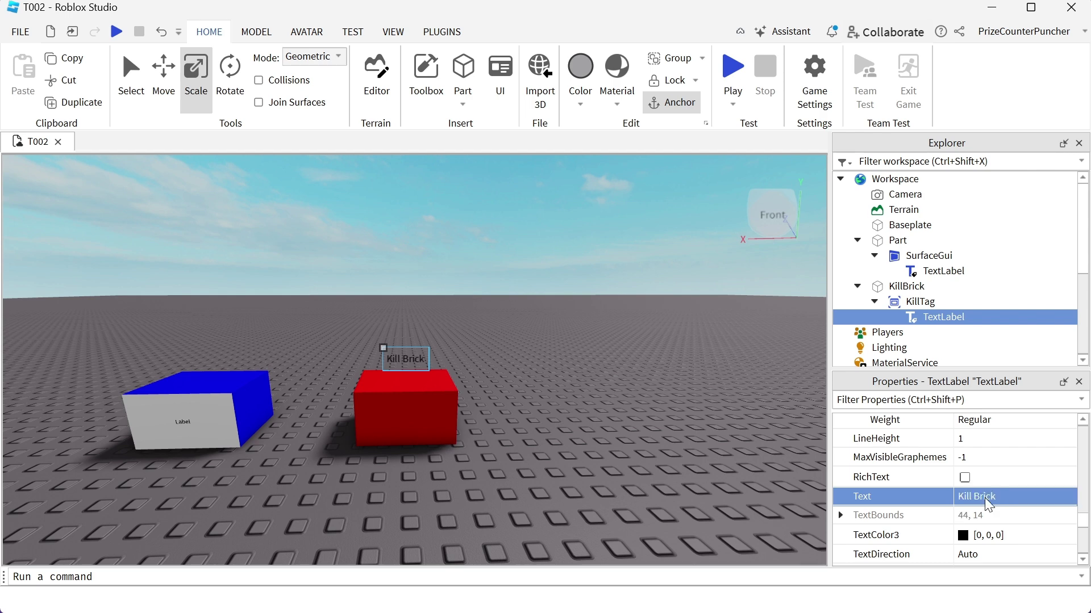
# - Make the label's text white and turn on TextScaled
pyautogui.click(963, 535)
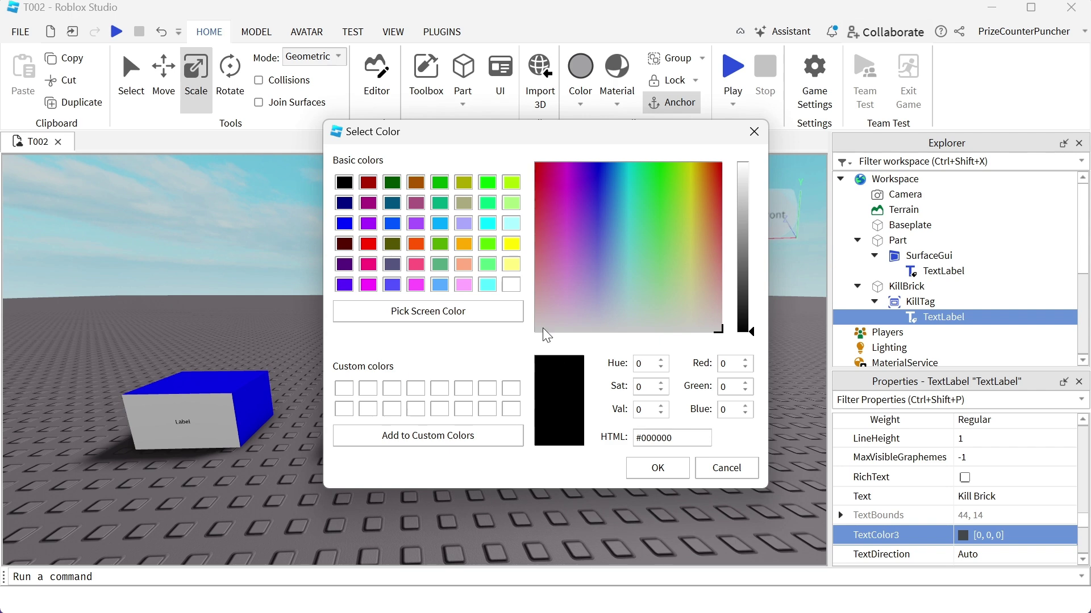
pyautogui.click(510, 285)
pyautogui.click(663, 472)
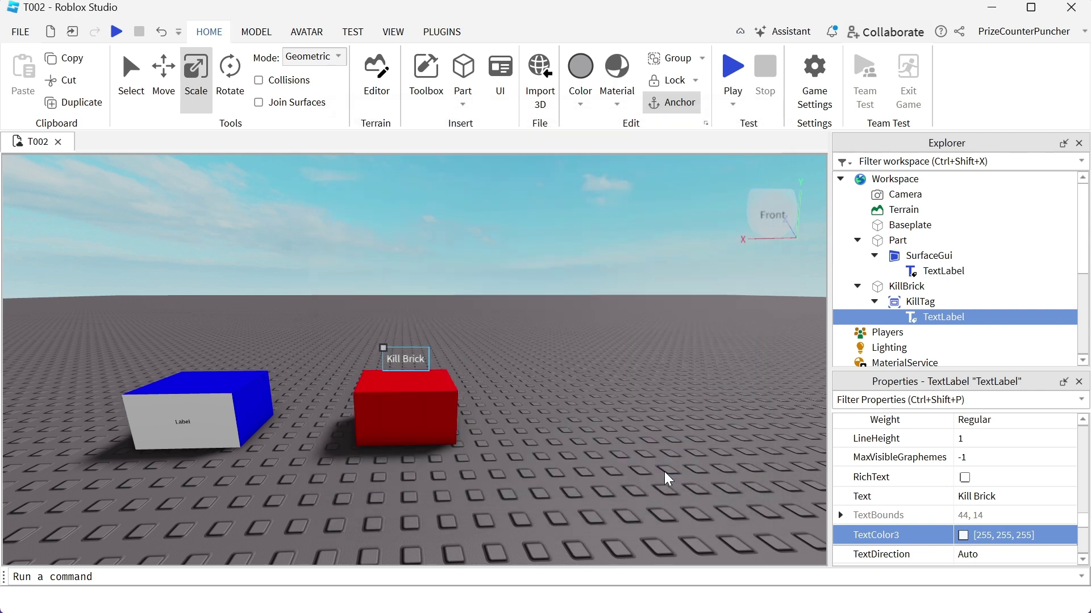
pyautogui.scroll(-1, 887, 466)
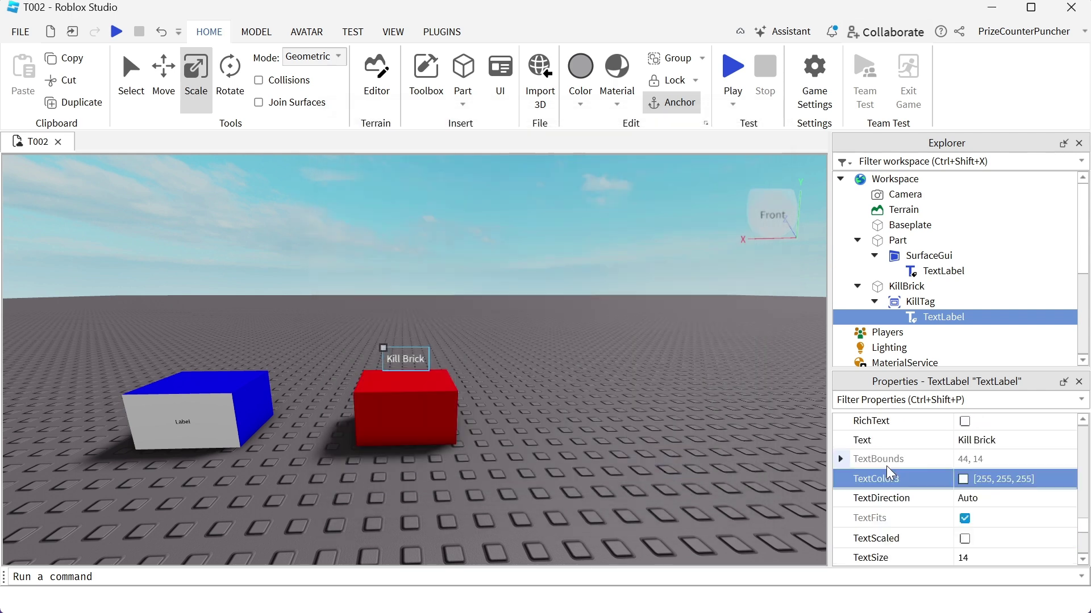
pyautogui.click(964, 539)
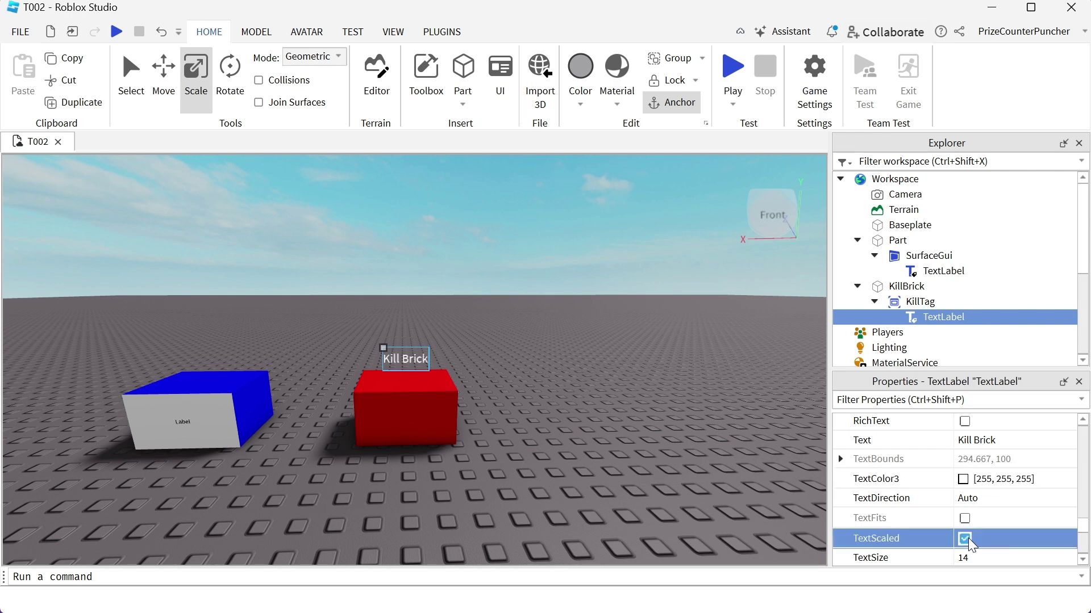
pyautogui.scroll(-1, 966, 542)
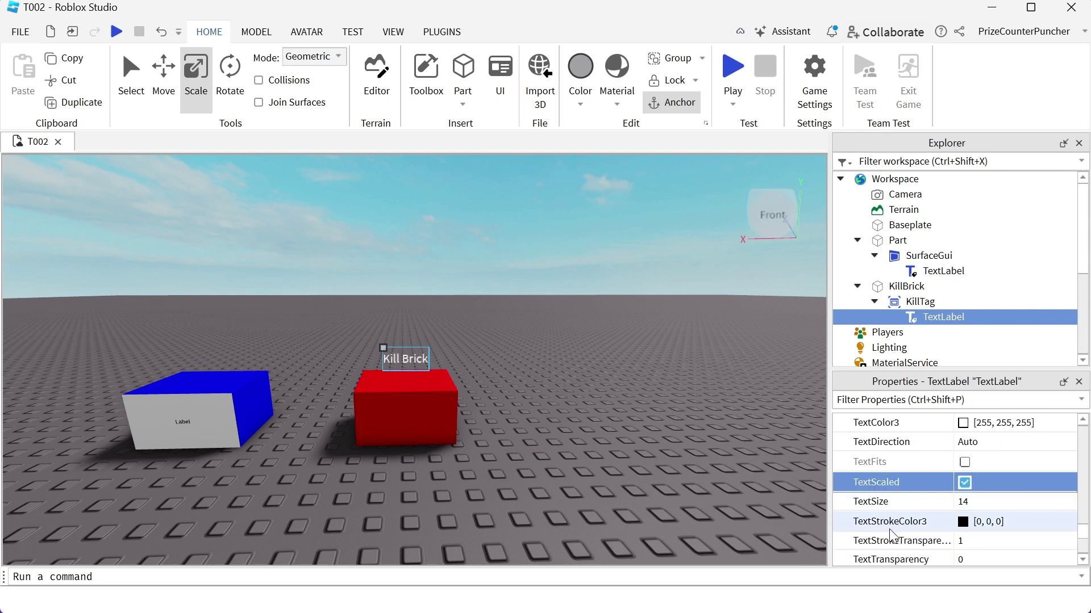
# - Give the label text a yellow stroke with TextStrokeTransparency 0
pyautogui.click(968, 527)
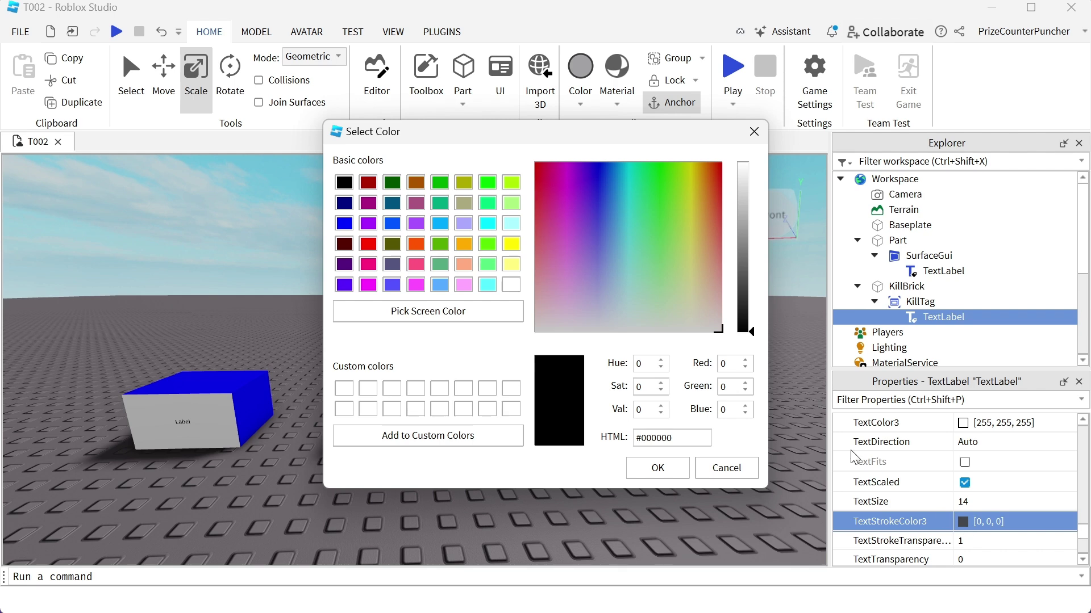
pyautogui.click(690, 179)
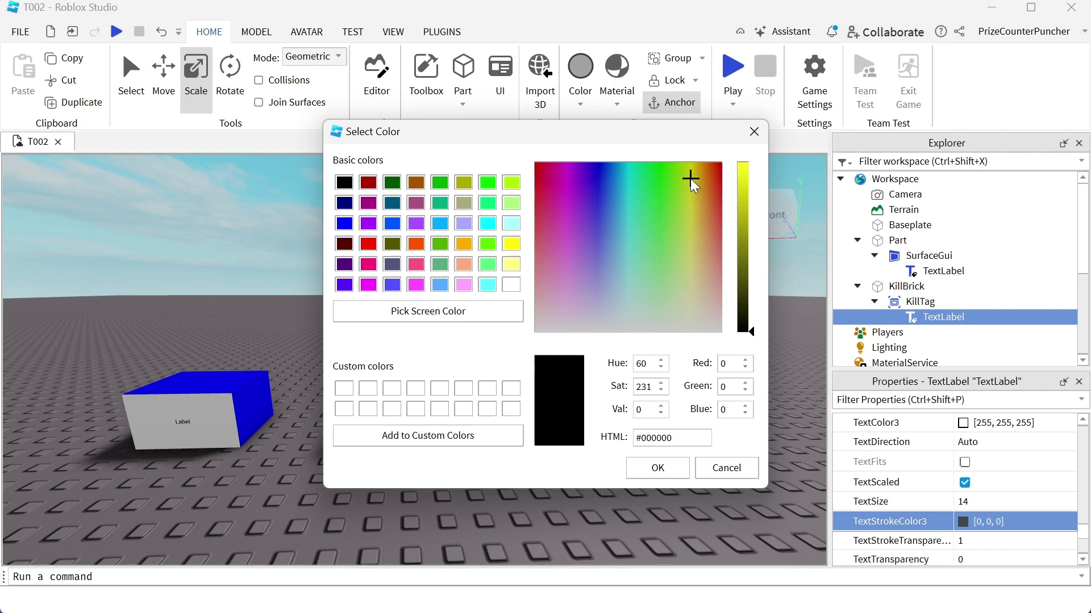
pyautogui.click(743, 193)
pyautogui.click(657, 468)
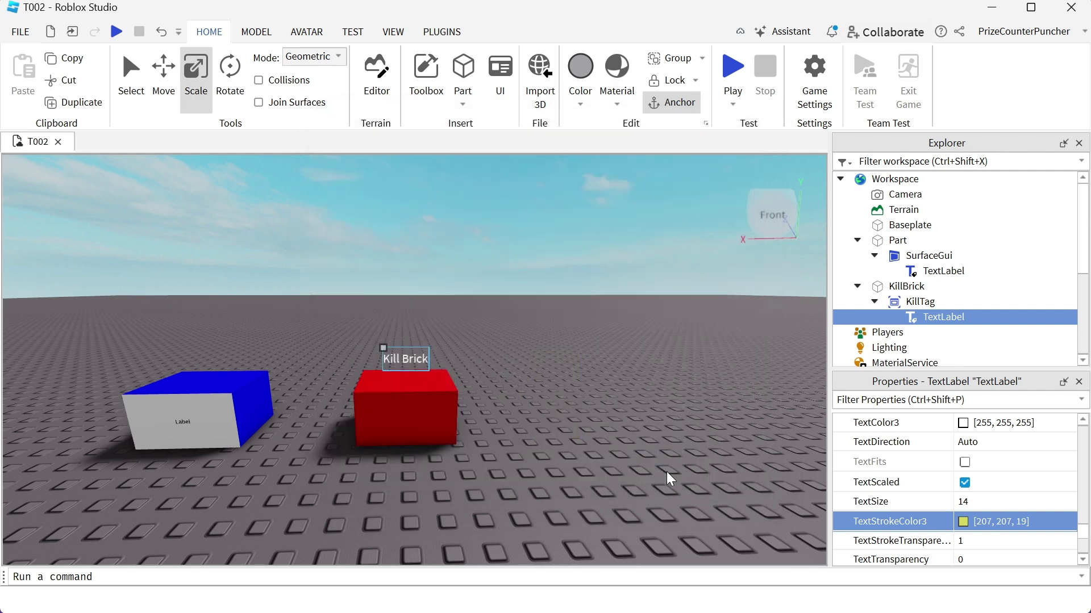
pyautogui.click(975, 543)
pyautogui.write('0')
pyautogui.press('Return')
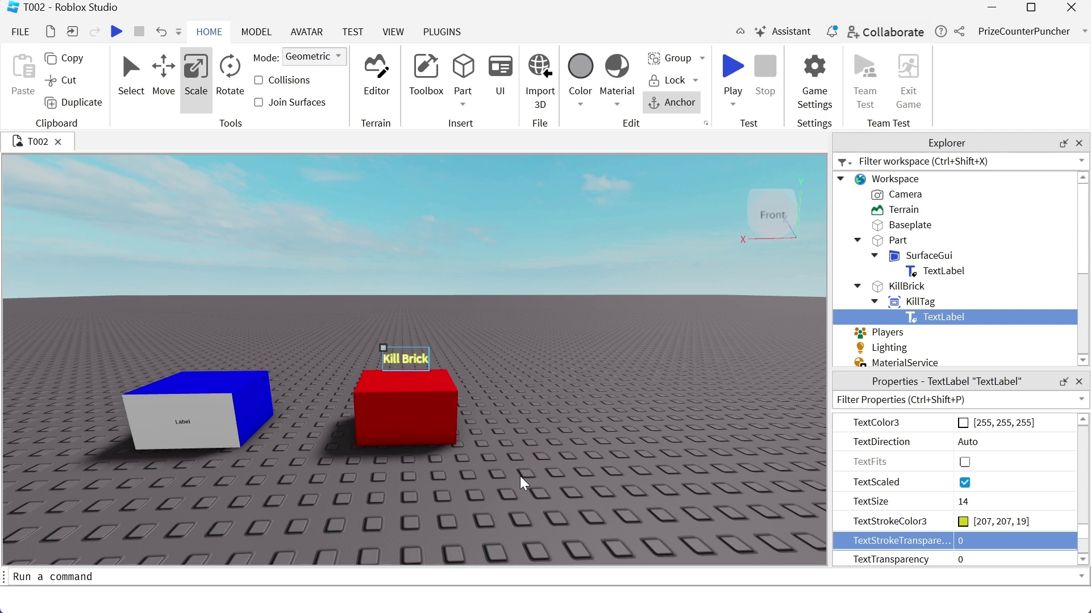
pyautogui.click(620, 372)
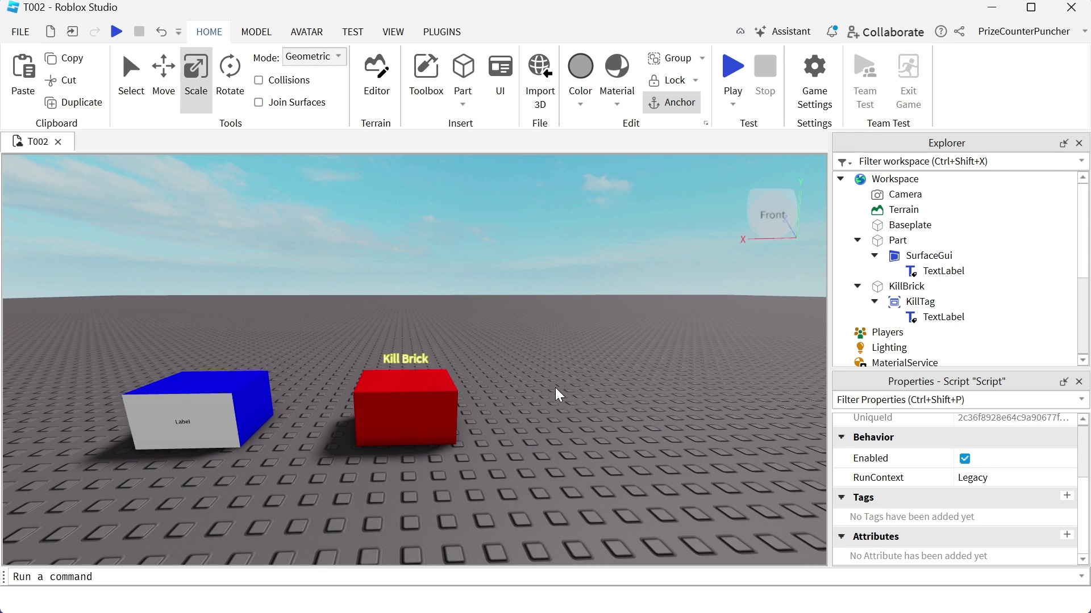
# - Add a kill Script to KillBrick that sets a touching humanoid's Health to 0
pyautogui.click(936, 286)
pyautogui.click(911, 300)
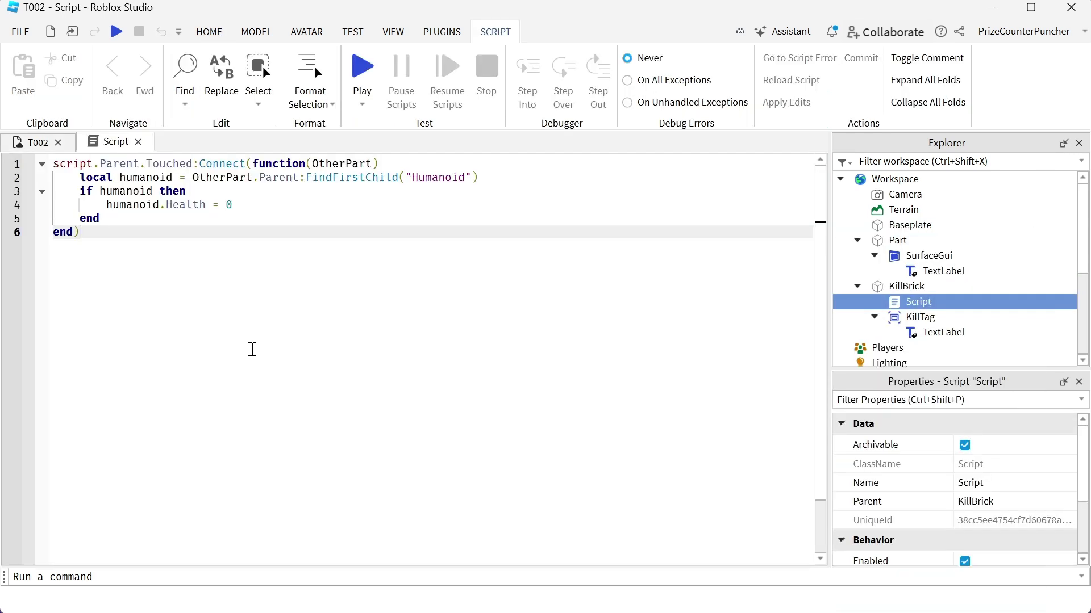
pyautogui.moveTo(159, 303); pyautogui.dragTo(36, 154)
pyautogui.click(186, 304)
pyautogui.click(138, 141)
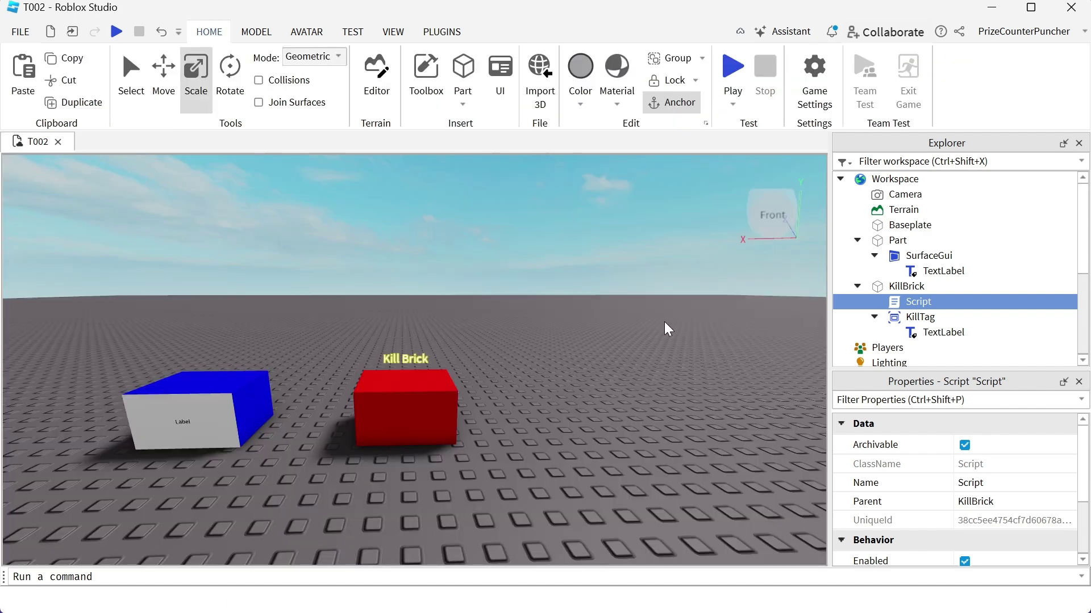
# - Playtest and walk the avatar into the red Kill Brick so it breaks apart
pyautogui.click(733, 78)
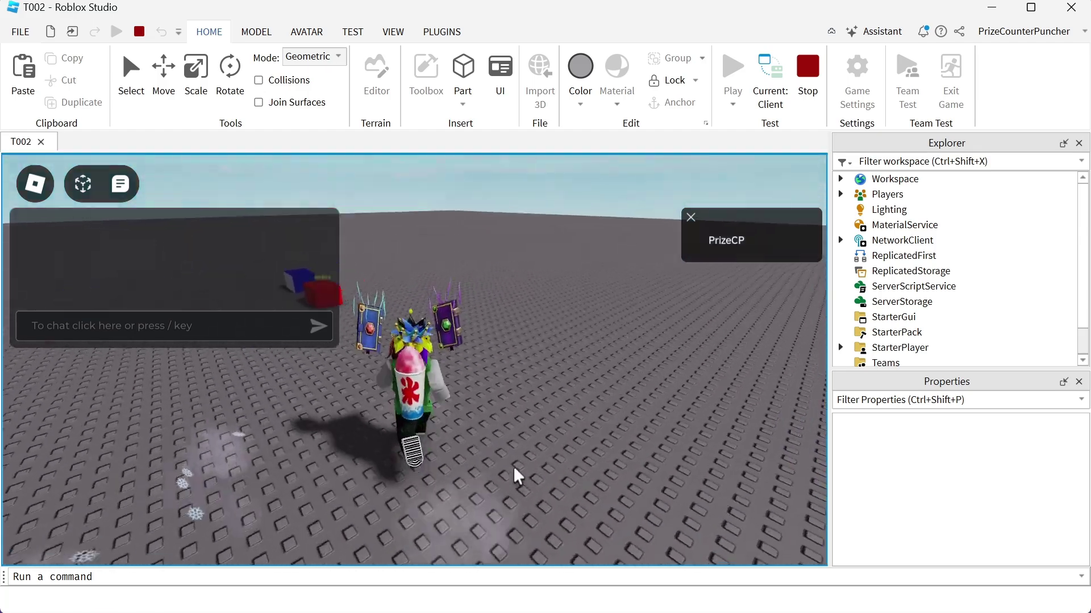
pyautogui.press('w')
pyautogui.moveTo(513, 466); pyautogui.dragTo(513, 466, button='right')
pyautogui.press('w')
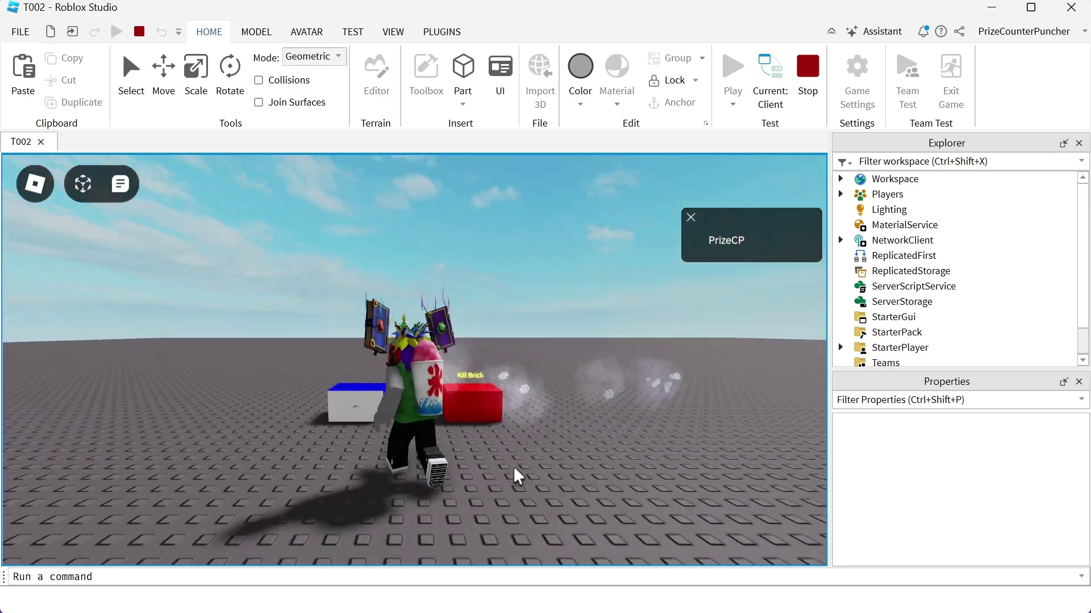
pyautogui.press('w')
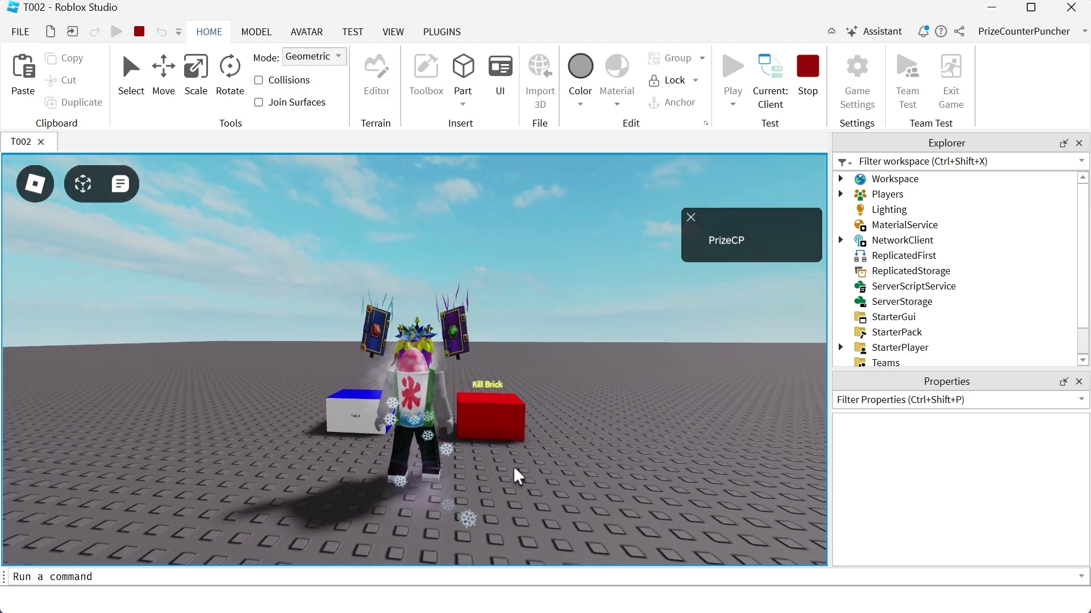
pyautogui.moveTo(513, 466); pyautogui.dragTo(513, 466, button='right')
pyautogui.press('w')
pyautogui.press('w')
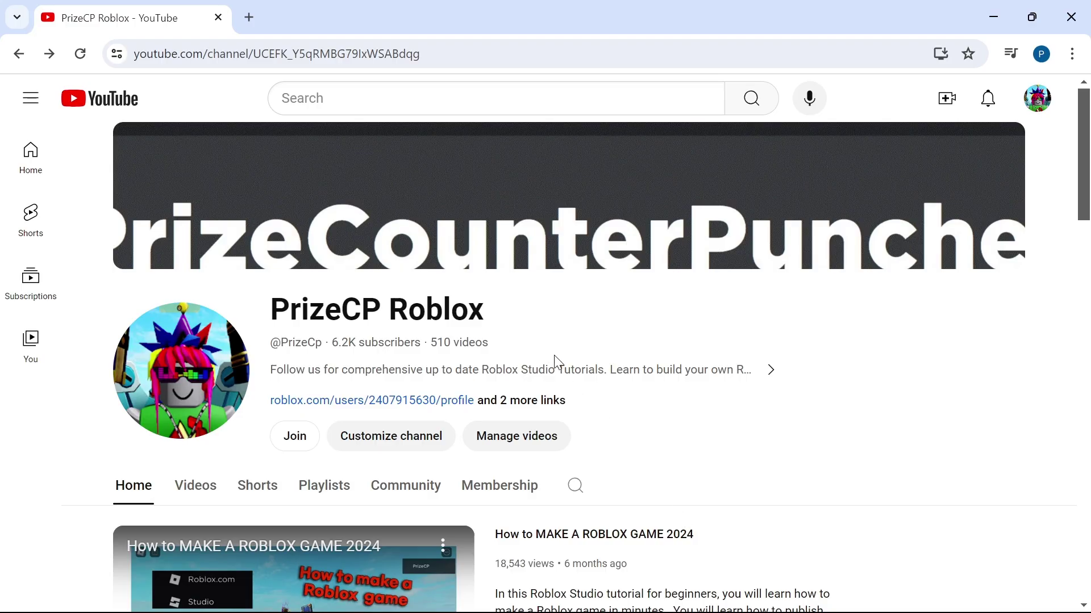
# - Expand the channel's How-To Series and open the full 'Roblox User Interfaces UIs and GUIs' playlist
pyautogui.moveTo(514, 317); pyautogui.dragTo(269, 312)
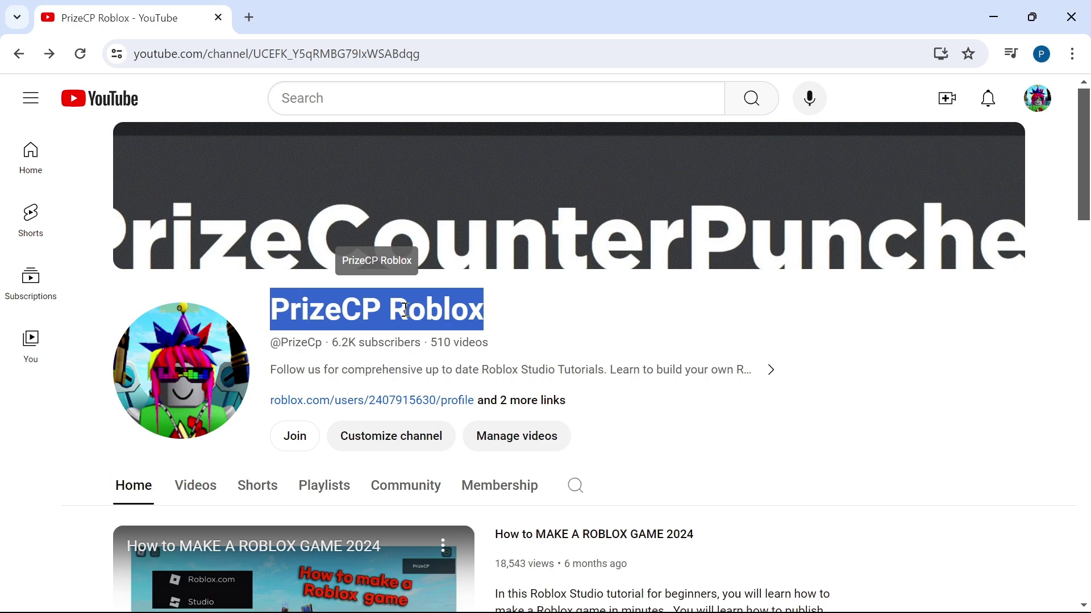
pyautogui.click(517, 315)
pyautogui.scroll(-15, 517, 315)
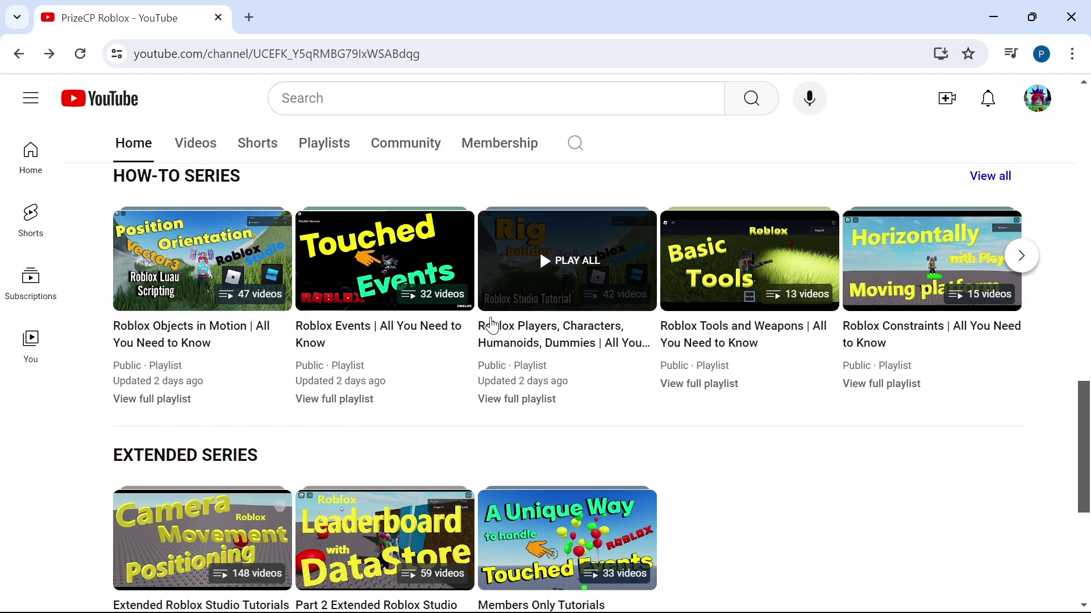
pyautogui.click(995, 177)
pyautogui.scroll(-6, 585, 323)
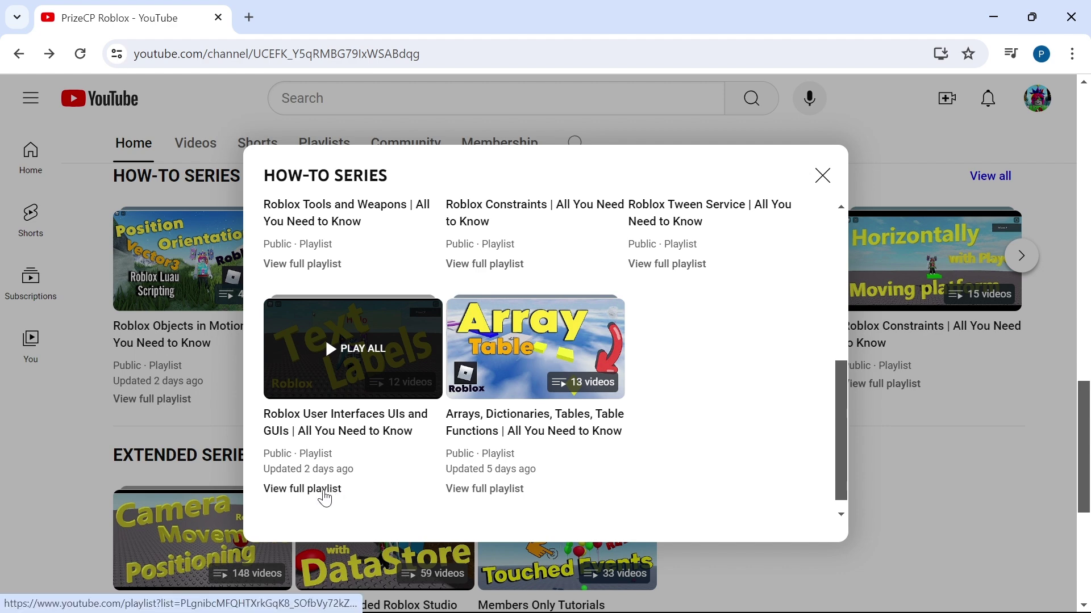
pyautogui.click(325, 492)
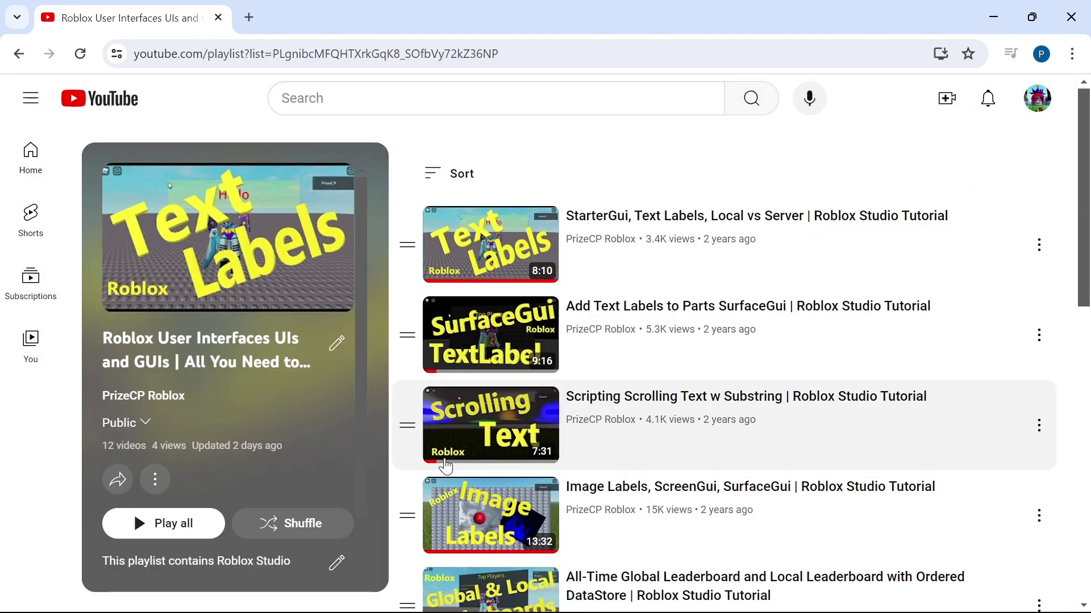